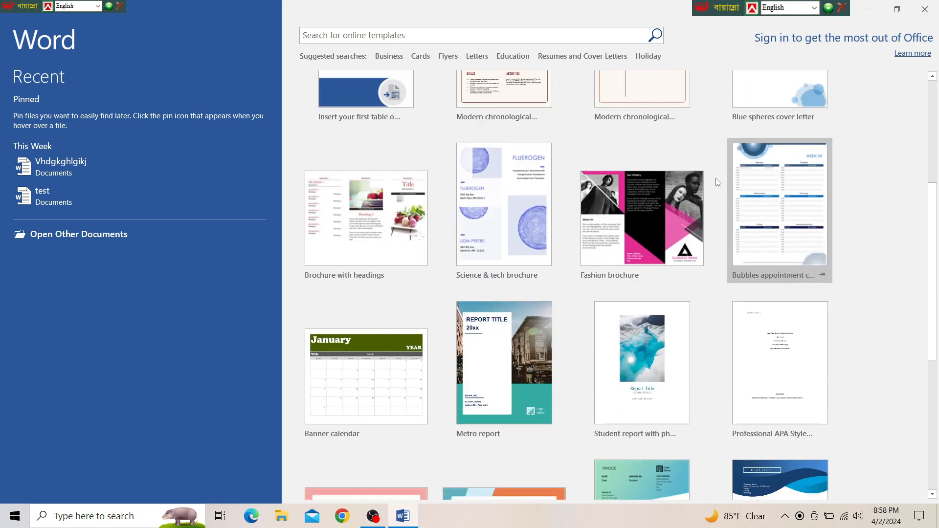
Step: Browse the available templates and create a new blank document
scroll(732, 220, "down", 3)
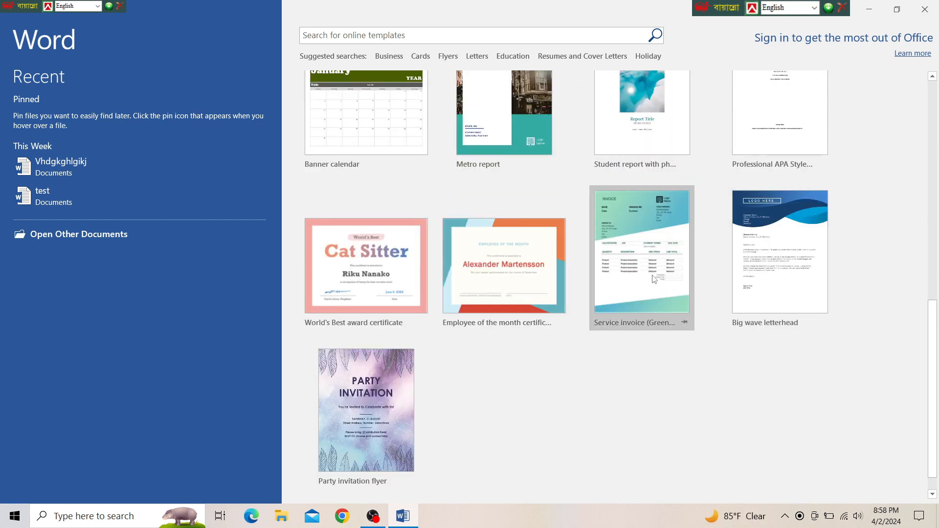
scroll(652, 275, "up", 10)
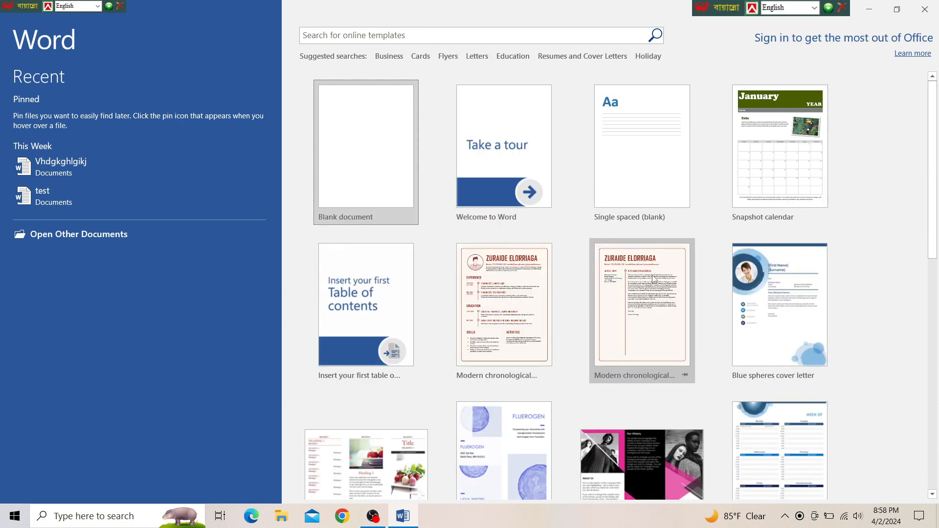
left_click(344, 145)
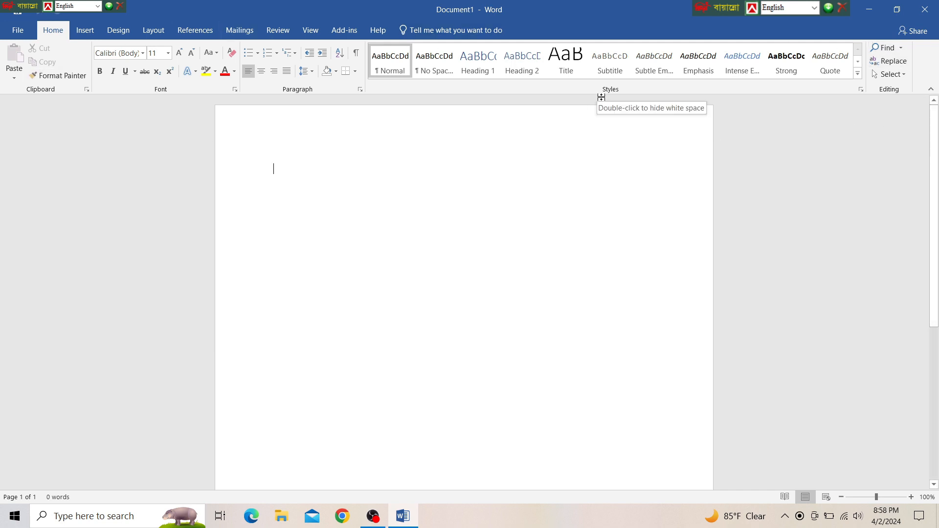
Step: Examine the document's file information and the available insert, design, layout, references, mailings, view and review commands
left_click(7, 35)
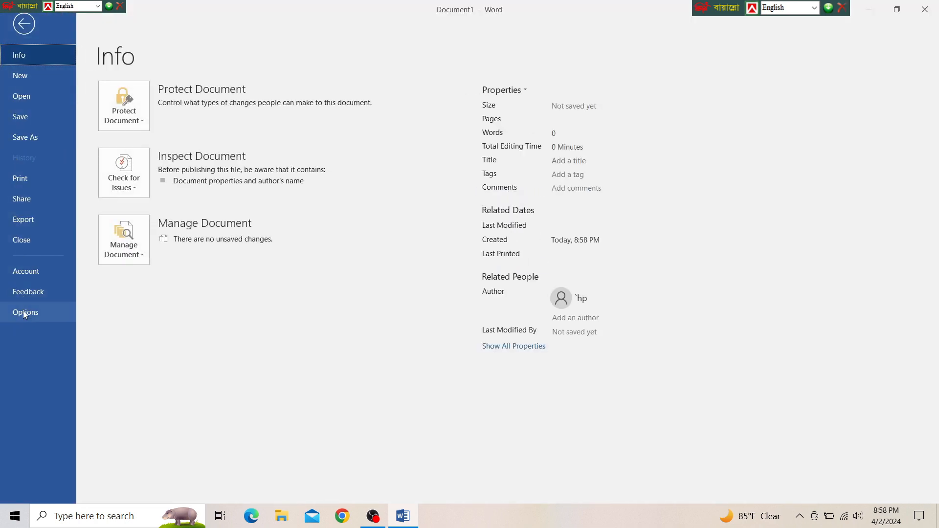
left_click(24, 25)
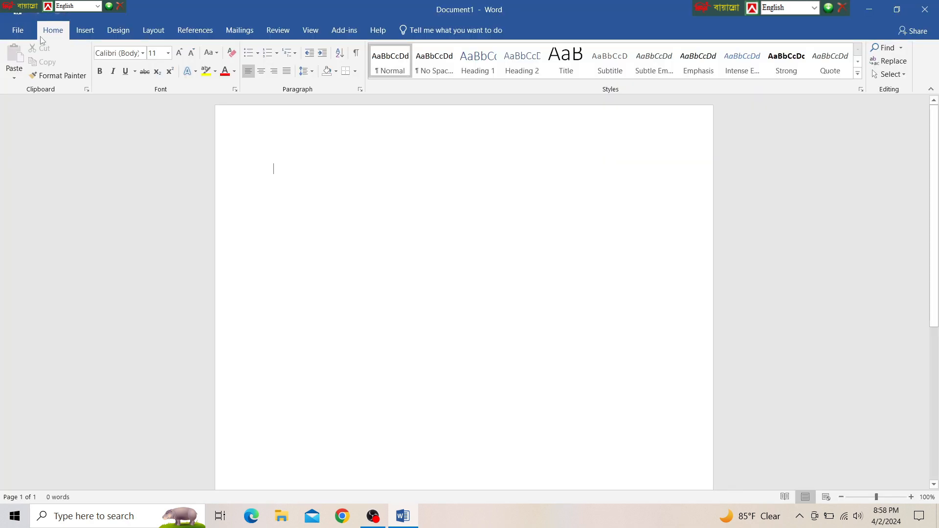
left_click(85, 30)
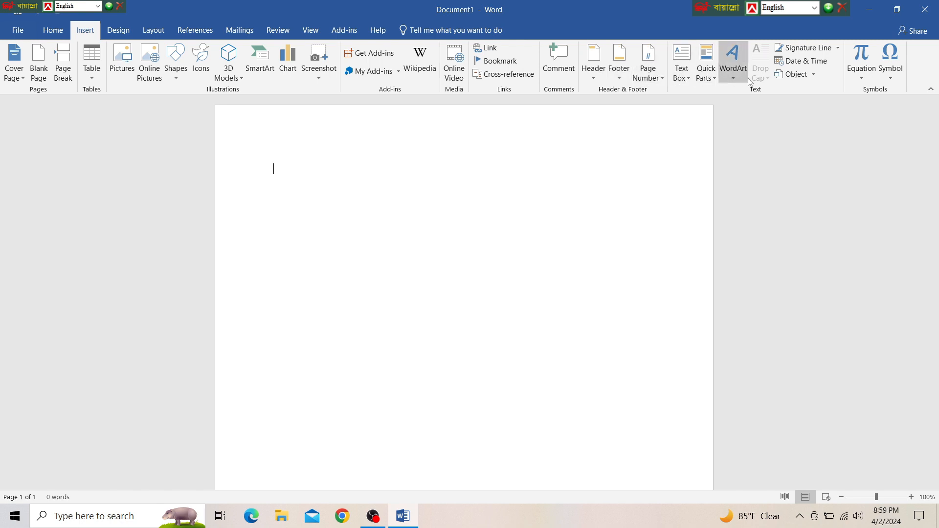
left_click(119, 30)
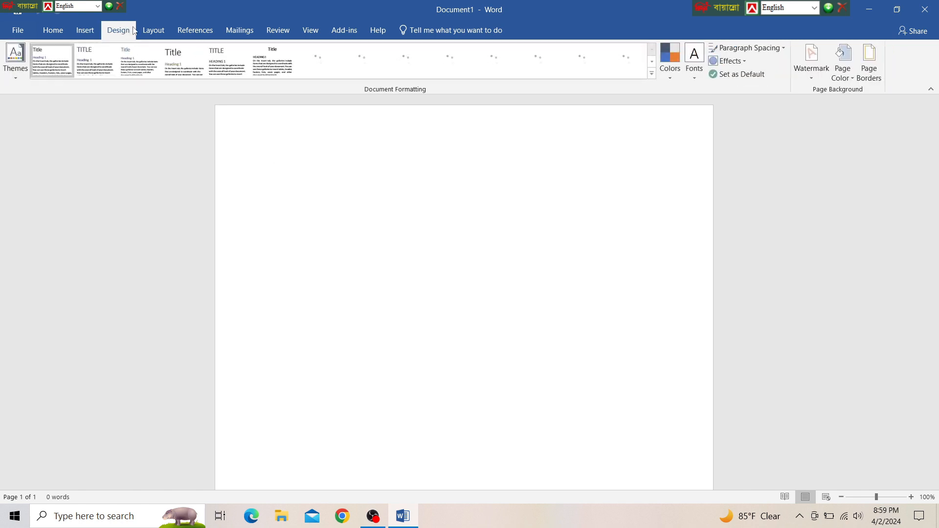
left_click(154, 33)
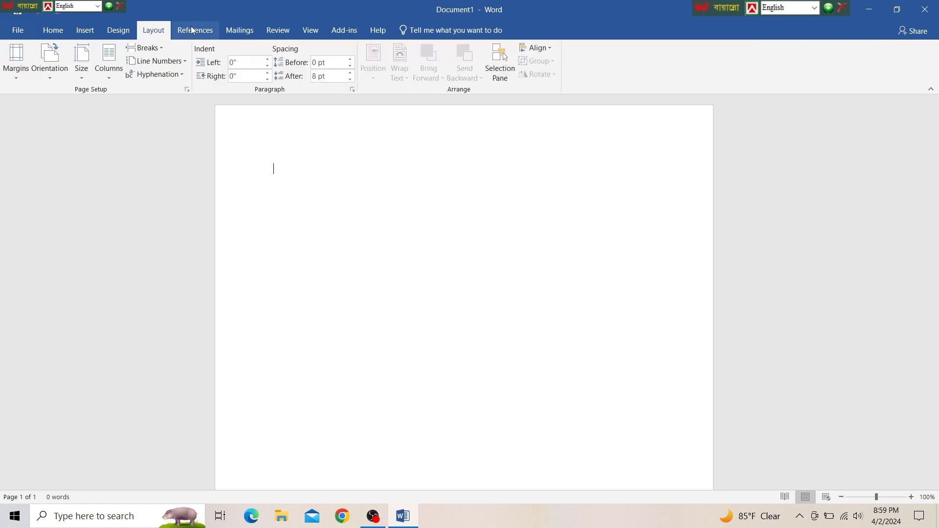
left_click(191, 29)
left_click(231, 32)
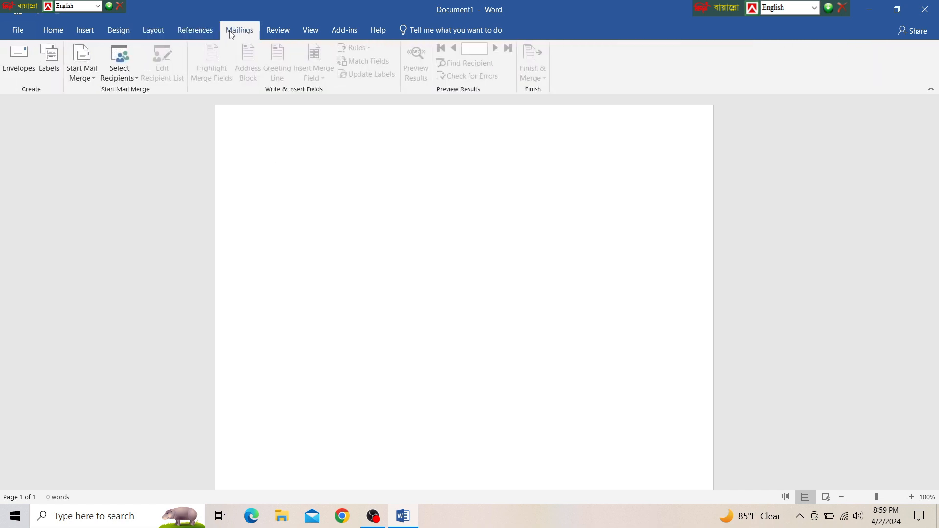
left_click(309, 31)
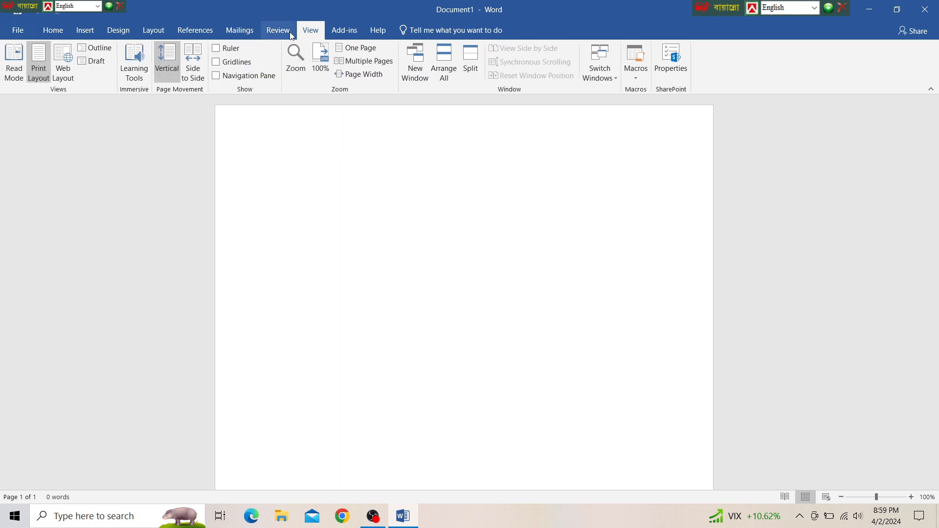
left_click(290, 34)
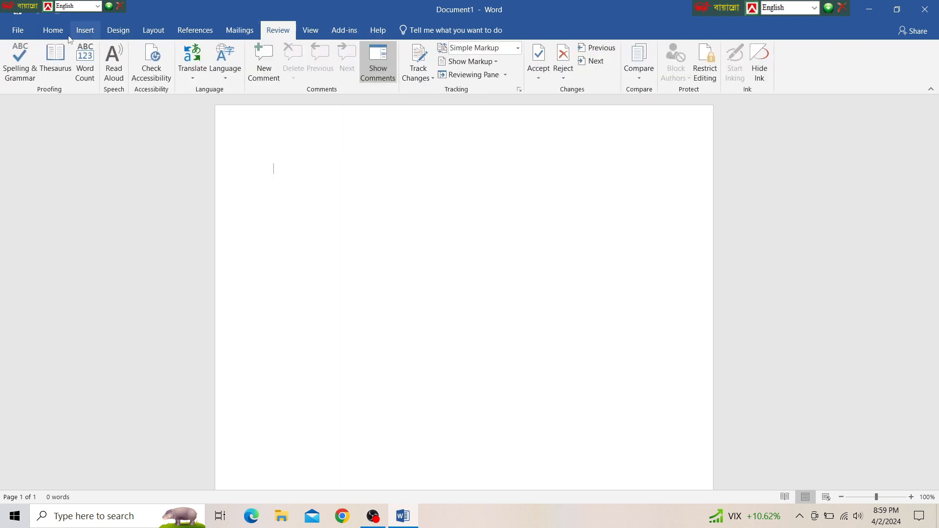
left_click(53, 30)
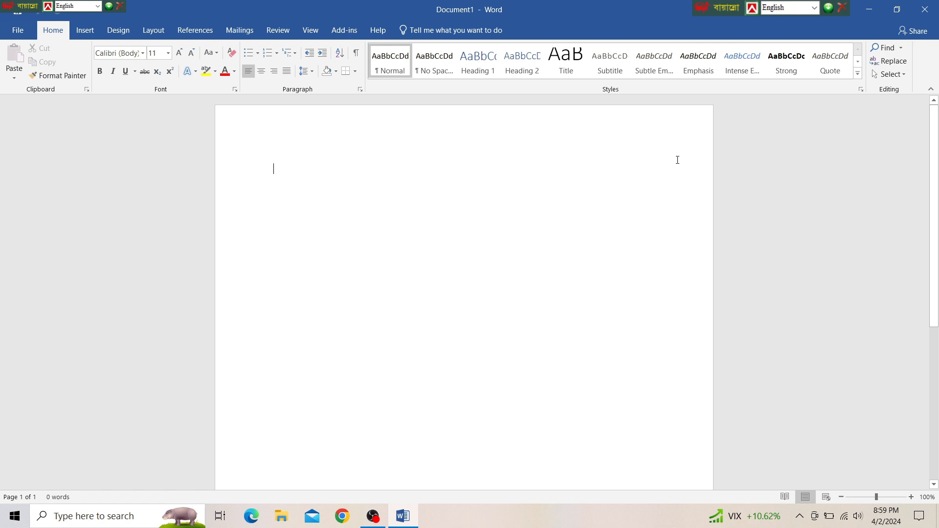
Step: Write "This is Computer" on the first line, removing the stray backtick in front of it
type("This is Co")
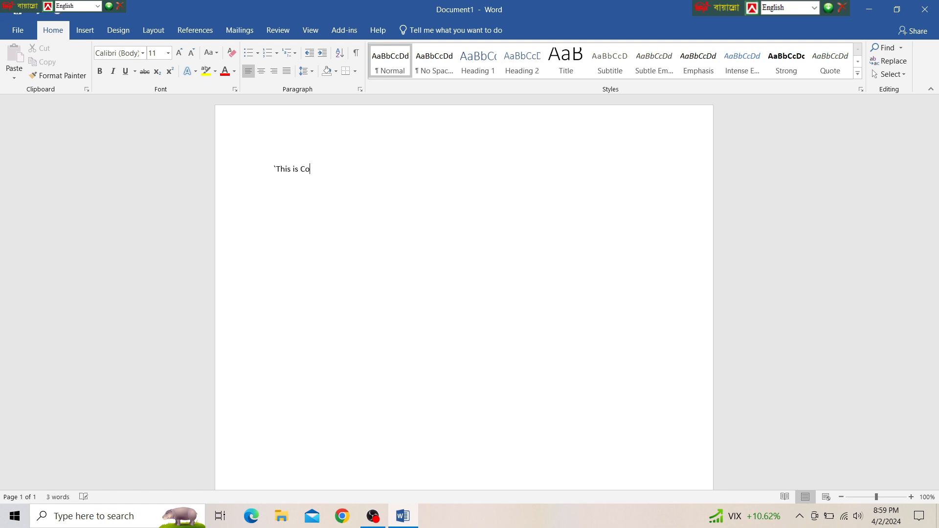
type("mputer")
left_click_drag(354, 169, 274, 172)
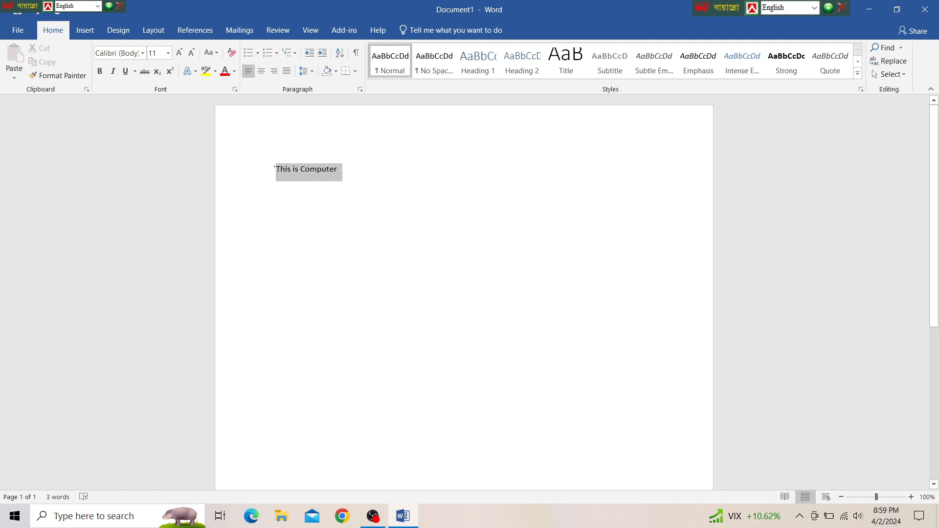
left_click(277, 172)
key("BackSpace")
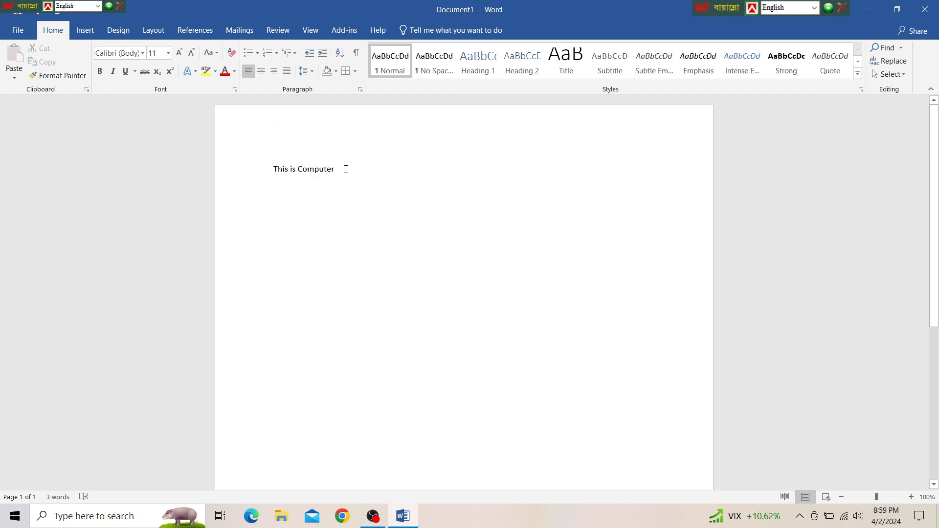
Step: Set the font size of the "This is Computer" line to 22
left_click_drag(346, 169, 243, 192)
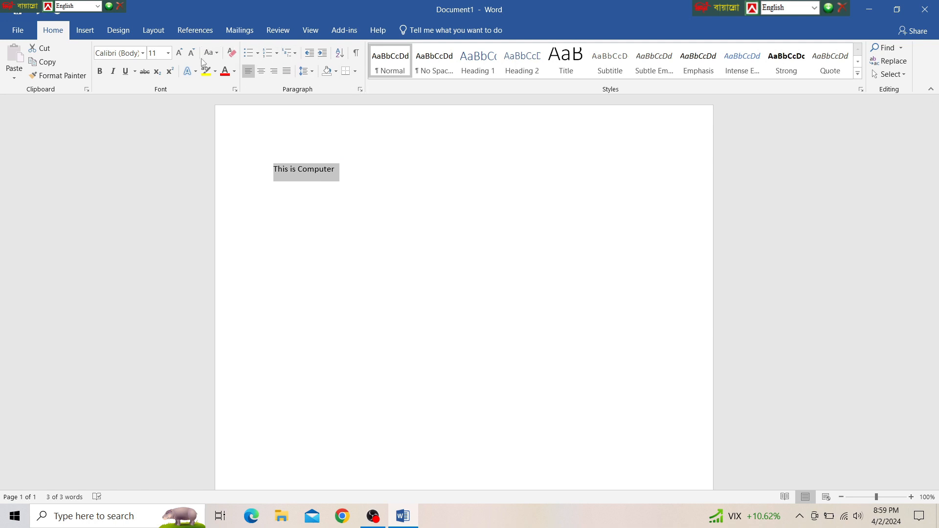
left_click(169, 55)
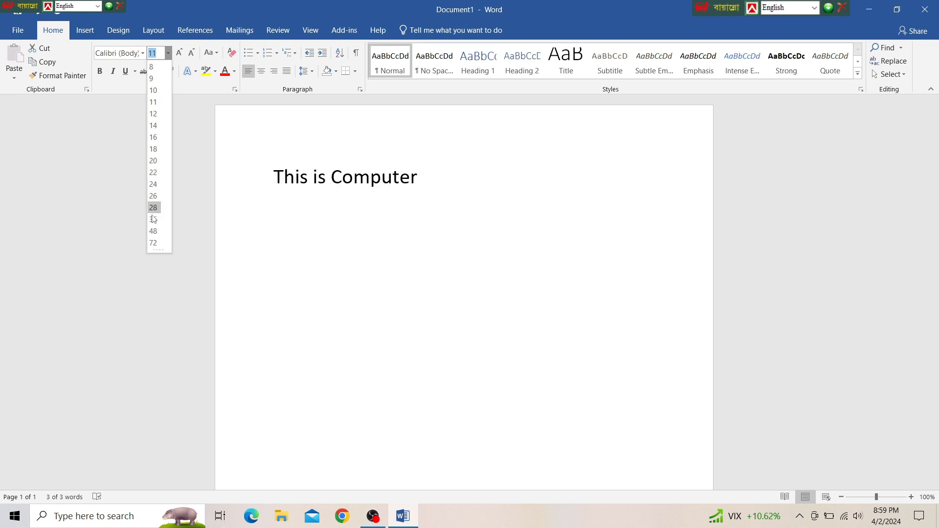
left_click(153, 173)
Step: Copy the "This is Computer" line and paste it five times below the original
right_click(383, 176)
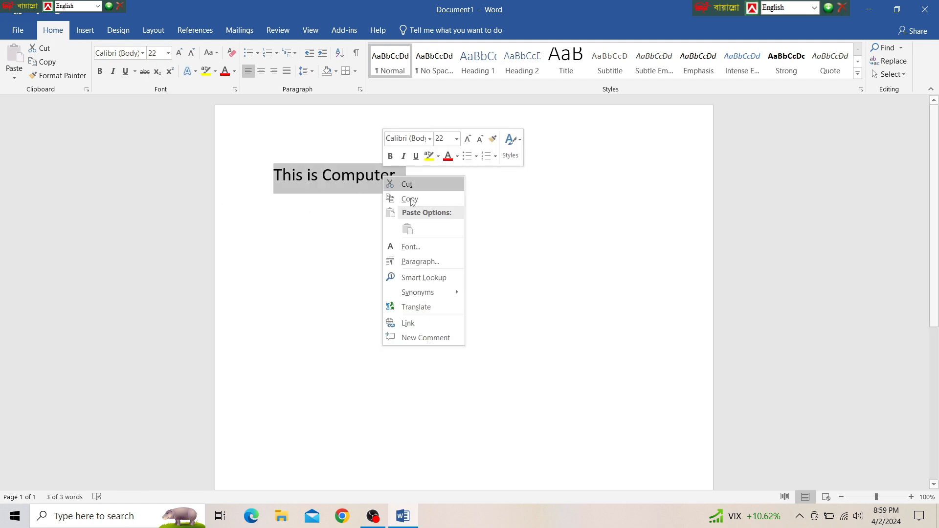
left_click(408, 196)
left_click(407, 179)
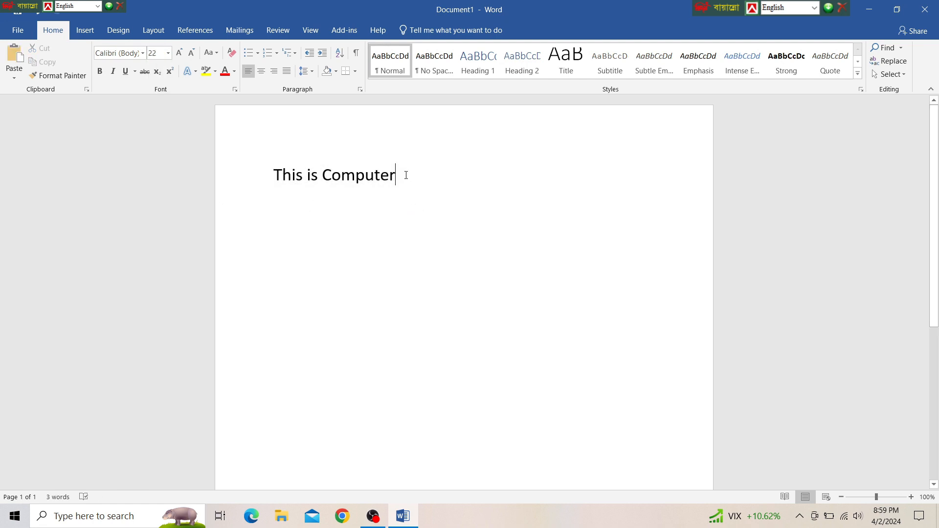
key("Return")
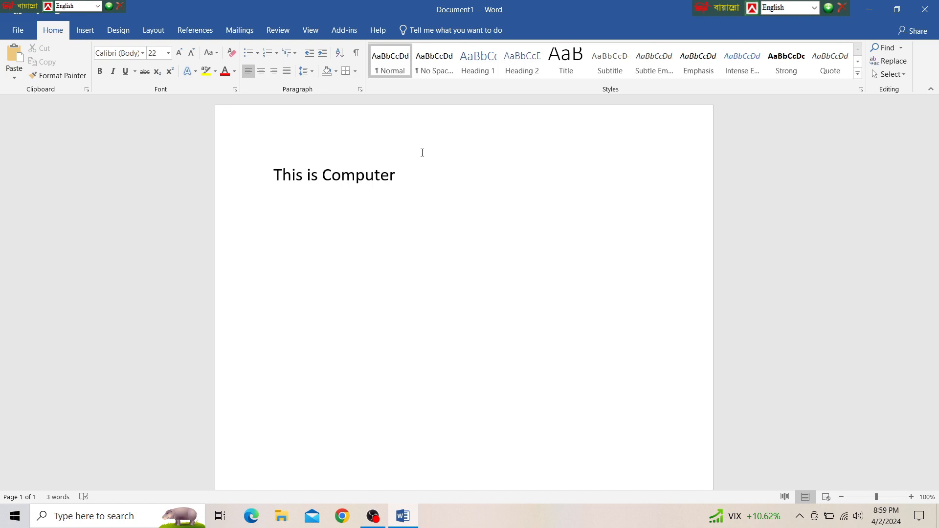
left_click(14, 57)
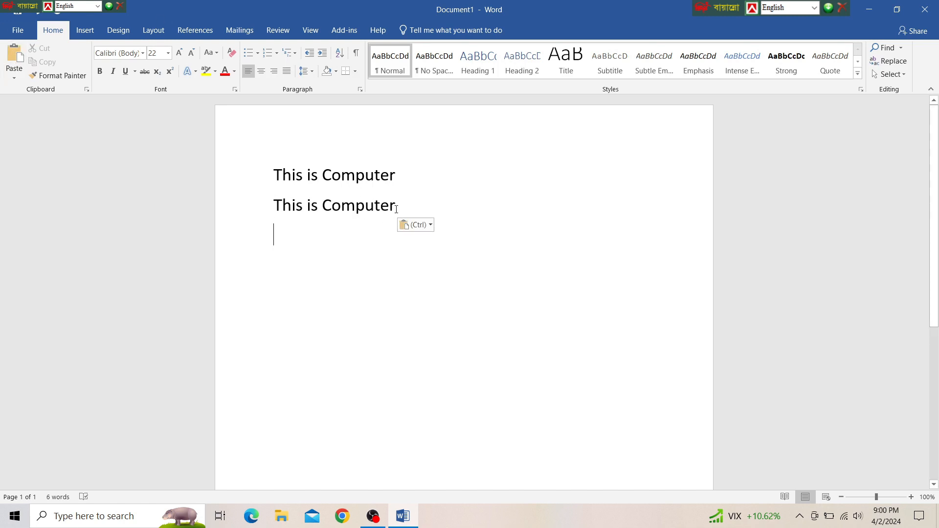
key("ctrl+v")
key("ctrl+v")
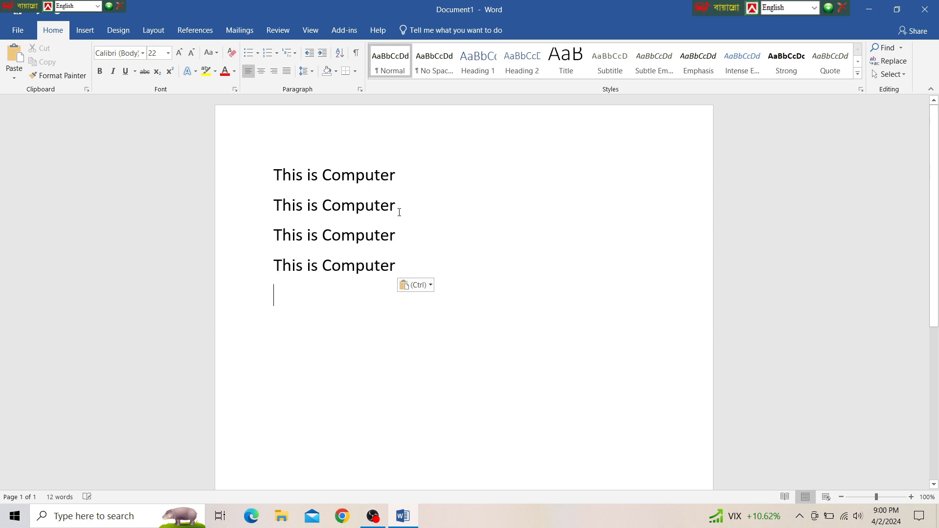
left_click(14, 58)
left_click(14, 58)
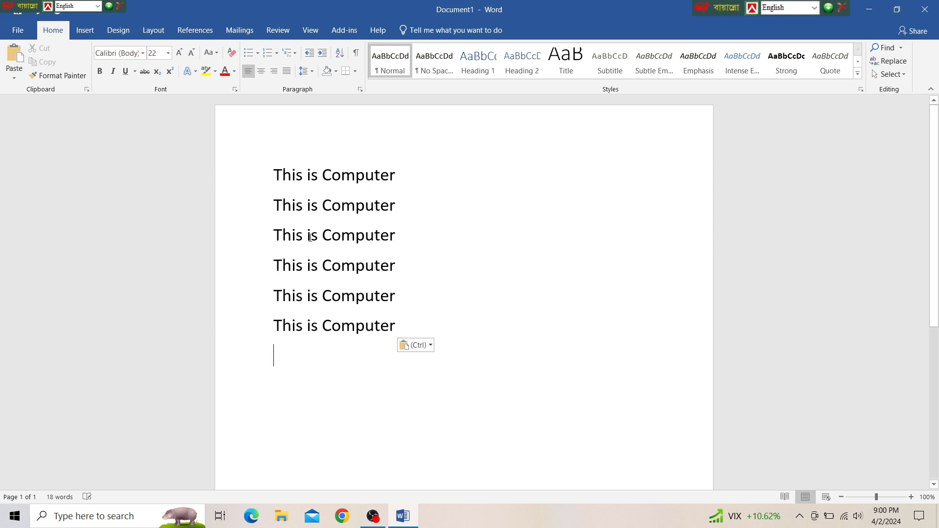
Step: Set the line spacing of all six "This is Computer" lines to 1.15
left_click_drag(396, 328, 274, 171)
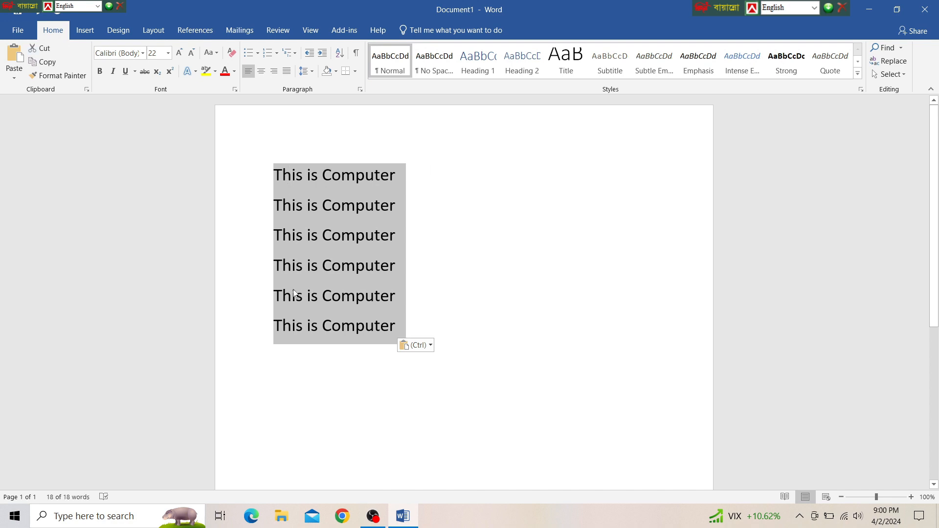
left_click(311, 72)
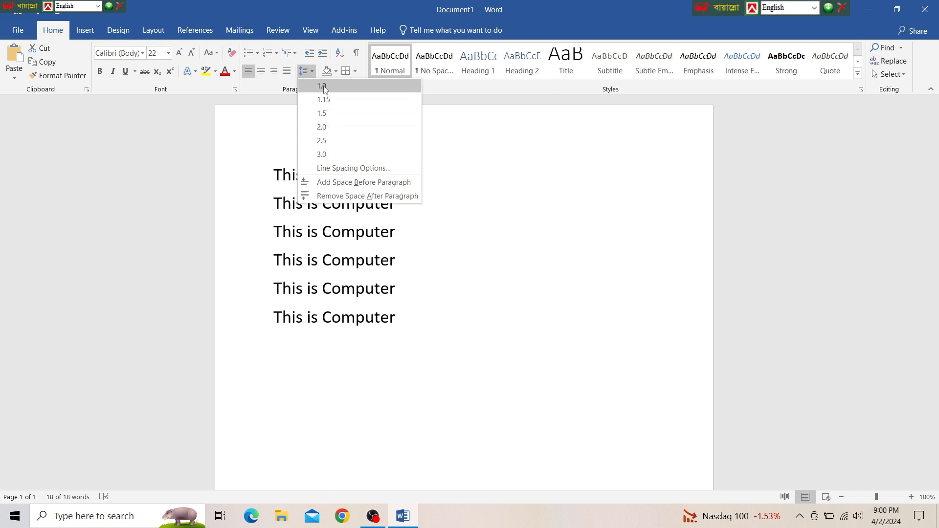
left_click(325, 98)
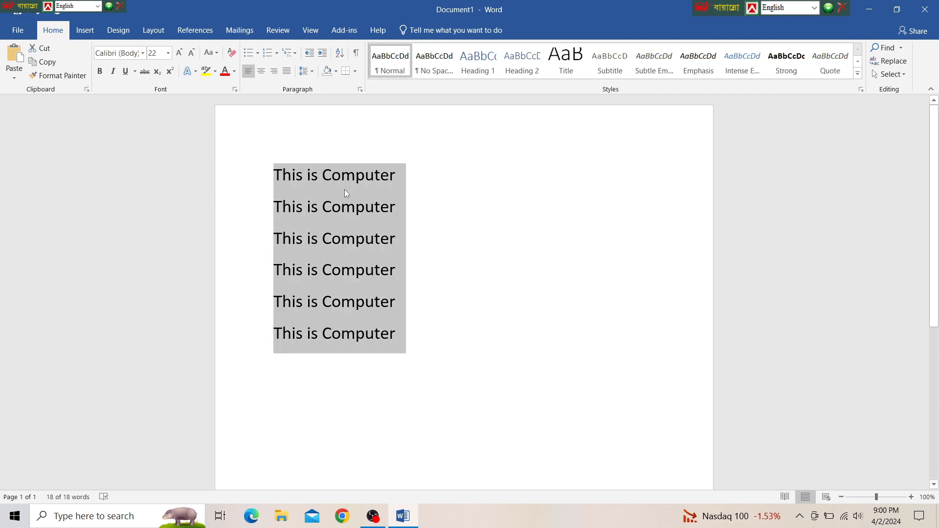
Step: Change the font color of the first line to theme gold and the second line to standard red
left_click(397, 176)
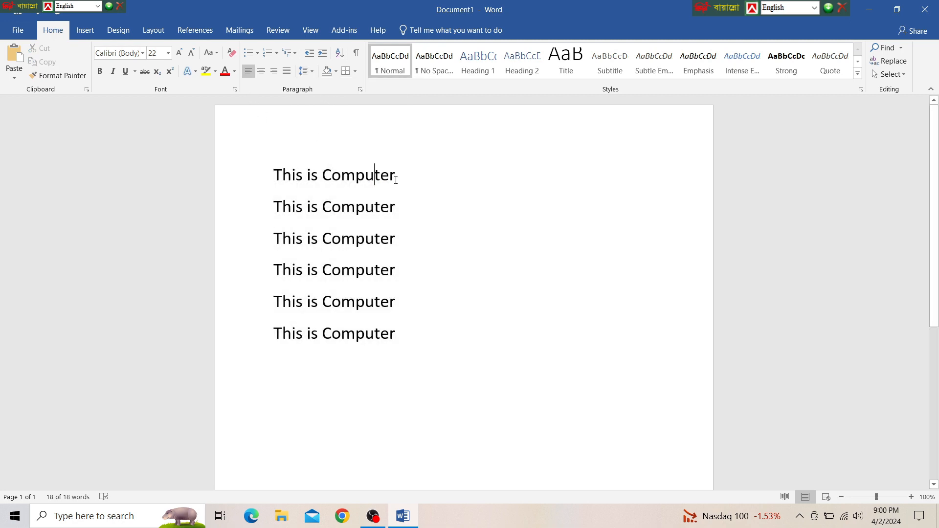
left_click_drag(373, 176, 277, 177)
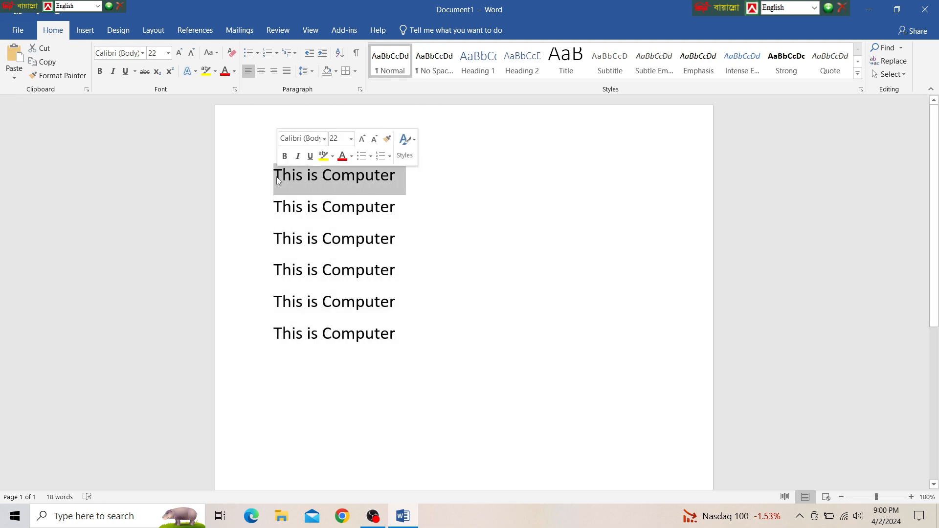
left_click(237, 71)
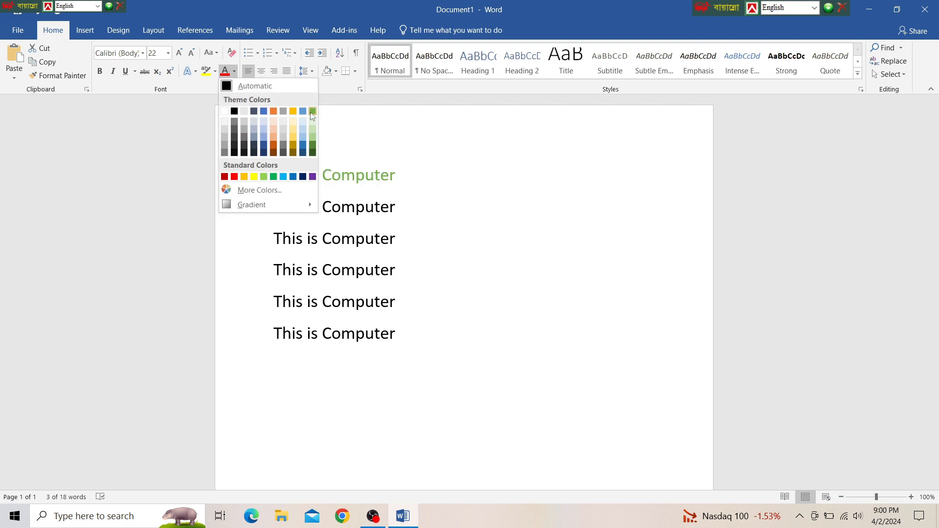
left_click(293, 111)
left_click_drag(397, 211, 274, 210)
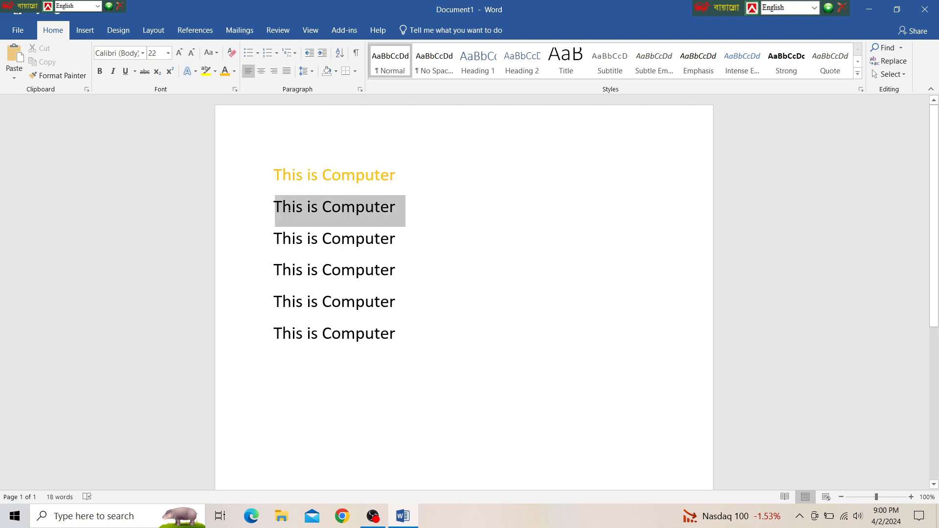
left_click(235, 72)
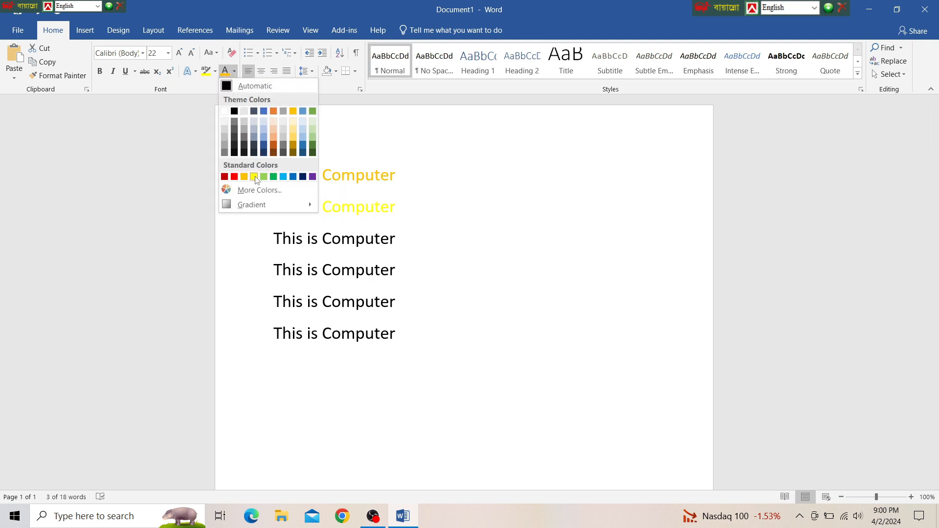
left_click(234, 177)
Step: Change the font color of the third line to theme blue and the fourth line to light orange
left_click(399, 239)
triple_click(369, 243)
left_click(234, 72)
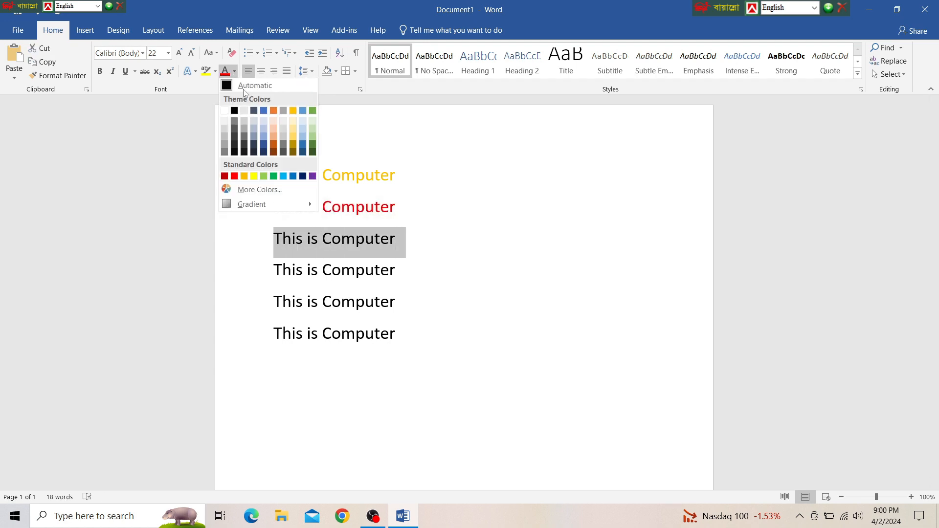
left_click(263, 111)
left_click_drag(397, 271, 284, 268)
left_click(234, 71)
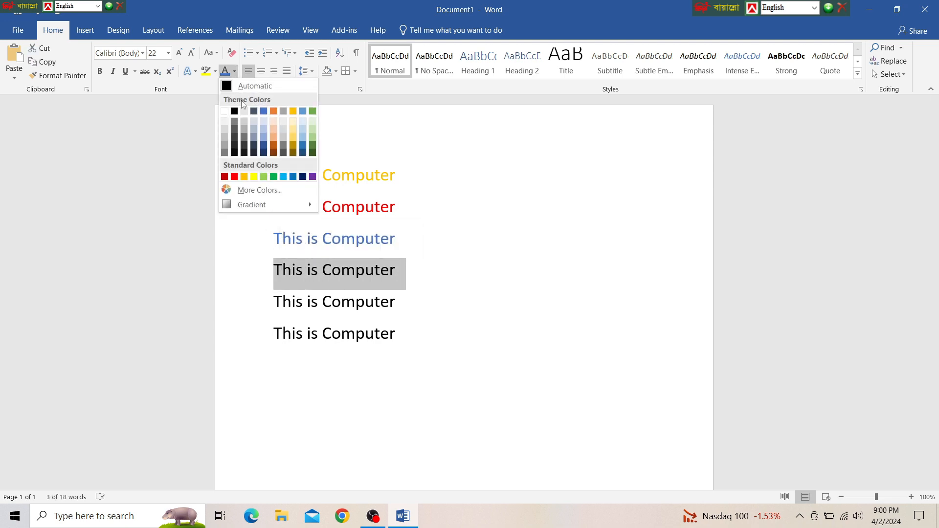
left_click(272, 132)
Step: Change the font color of the fifth "This is Computer" line to standard yellow
left_click_drag(423, 315, 270, 304)
left_click(234, 72)
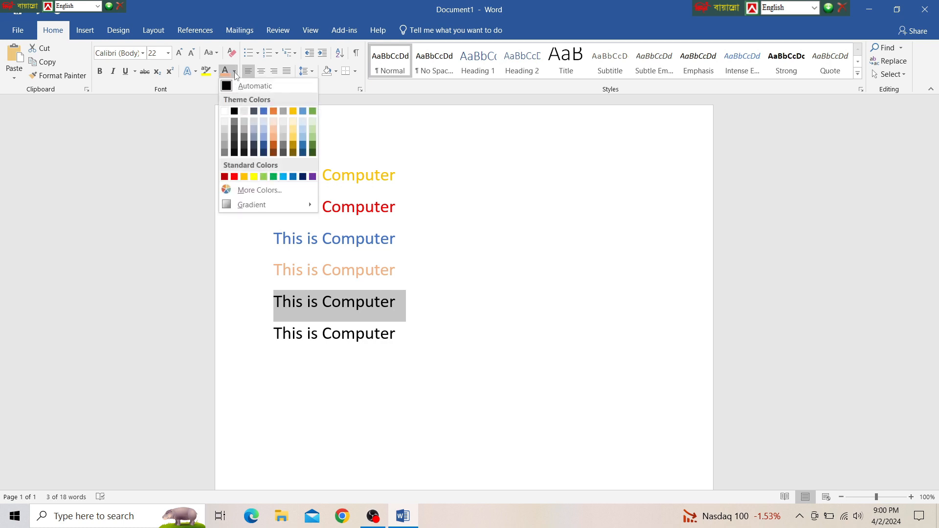
left_click(253, 177)
Step: Change the font color of the sixth "This is Computer" line to standard purple
left_click_drag(402, 336, 272, 335)
left_click(236, 71)
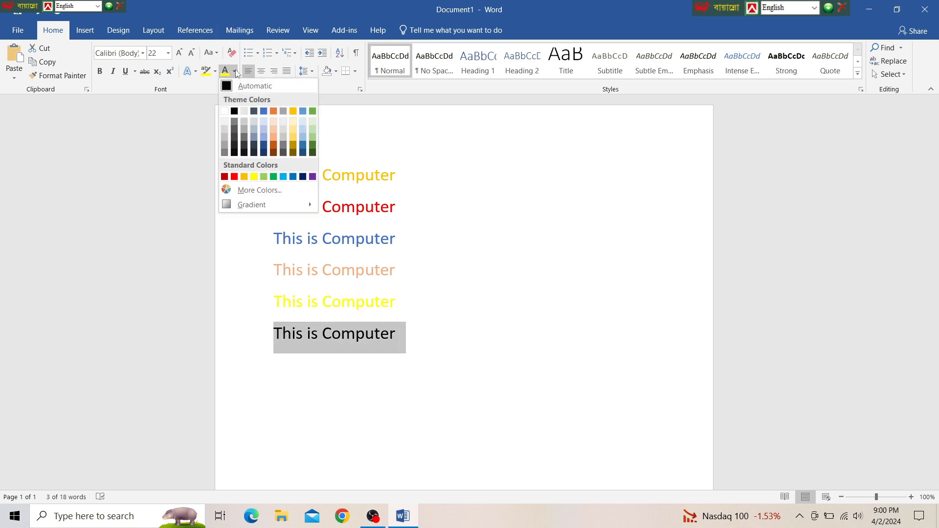
left_click(313, 177)
left_click(395, 238)
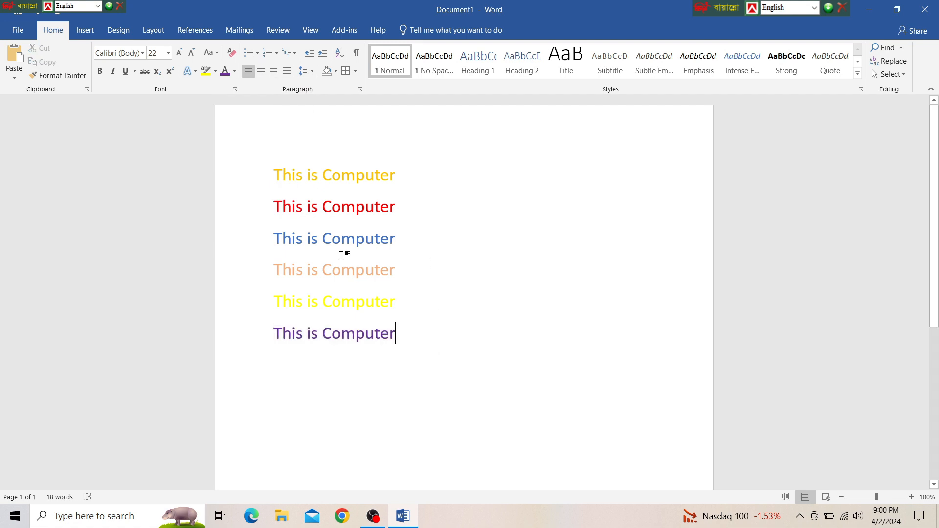
Step: Try center, right and left alignment on all six "This is Computer" lines, finishing with justified alignment
key("ctrl+a")
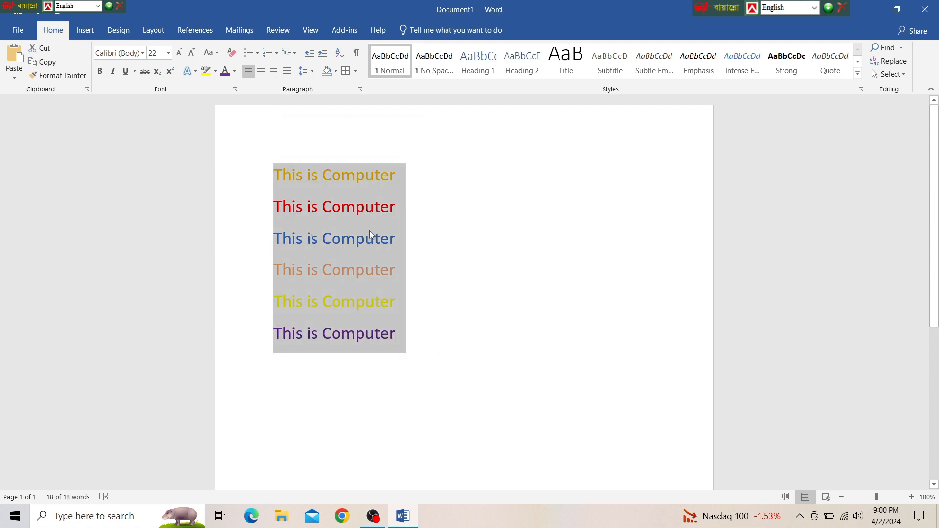
left_click(261, 71)
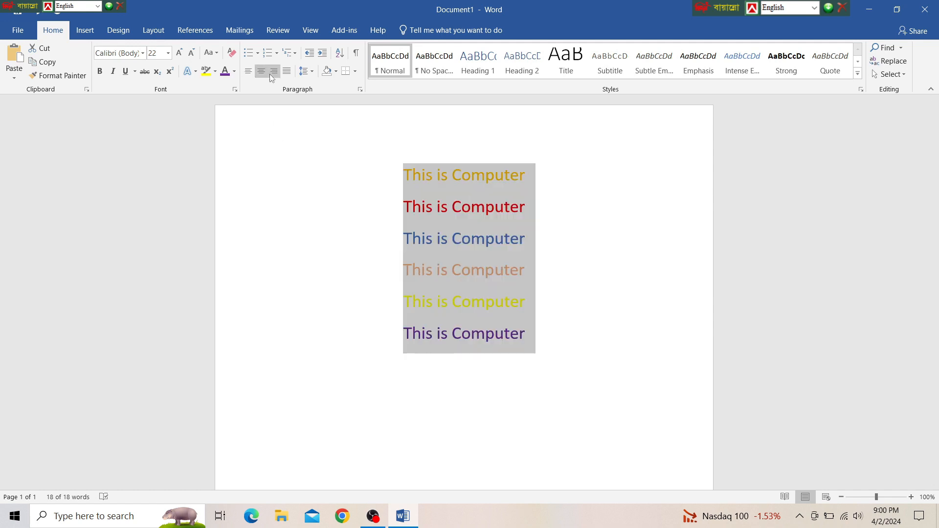
left_click(274, 73)
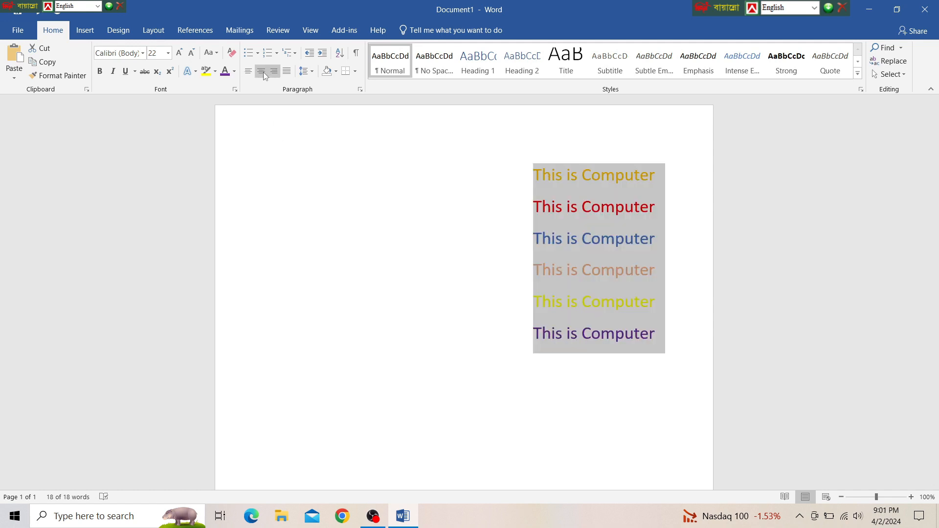
left_click(262, 71)
left_click(249, 71)
left_click(286, 72)
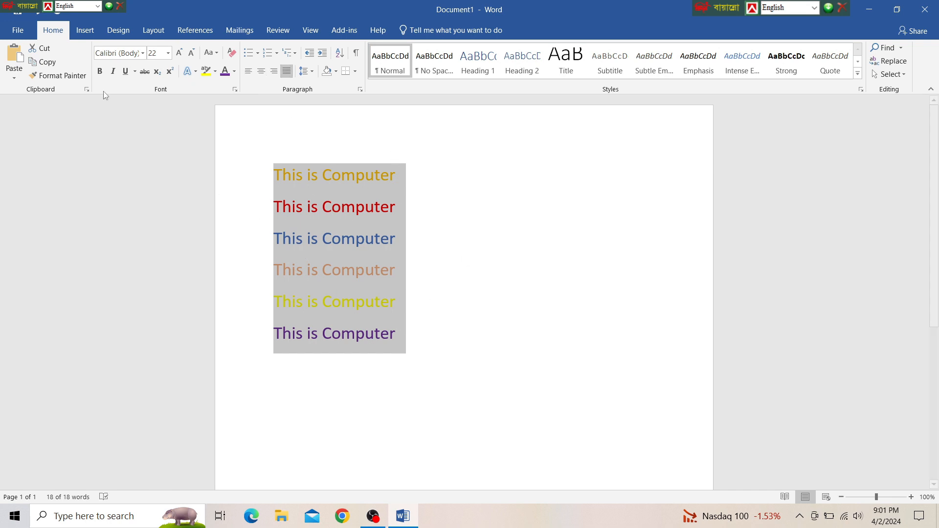
left_click(389, 271)
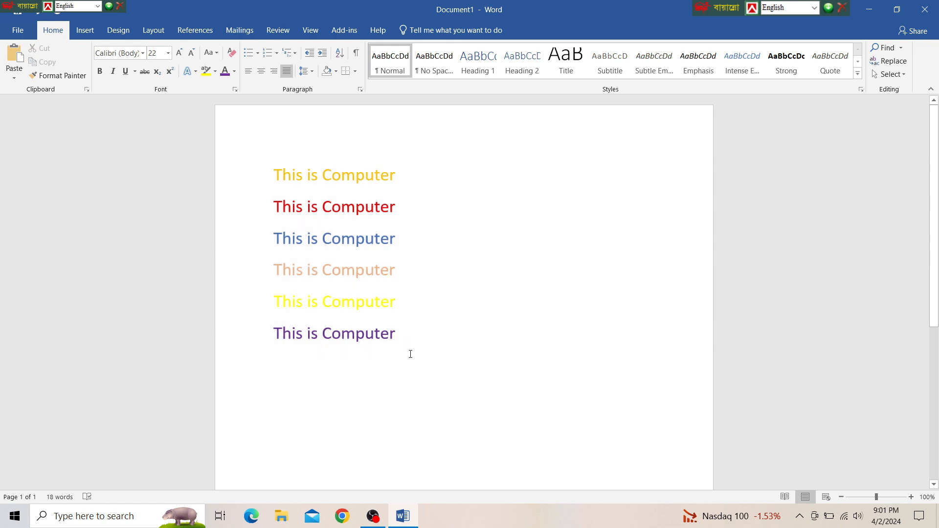
Step: Apply the gold gradient text effect preset to the first "This is Computer" line, with the text in bold
left_click_drag(421, 344, 271, 170)
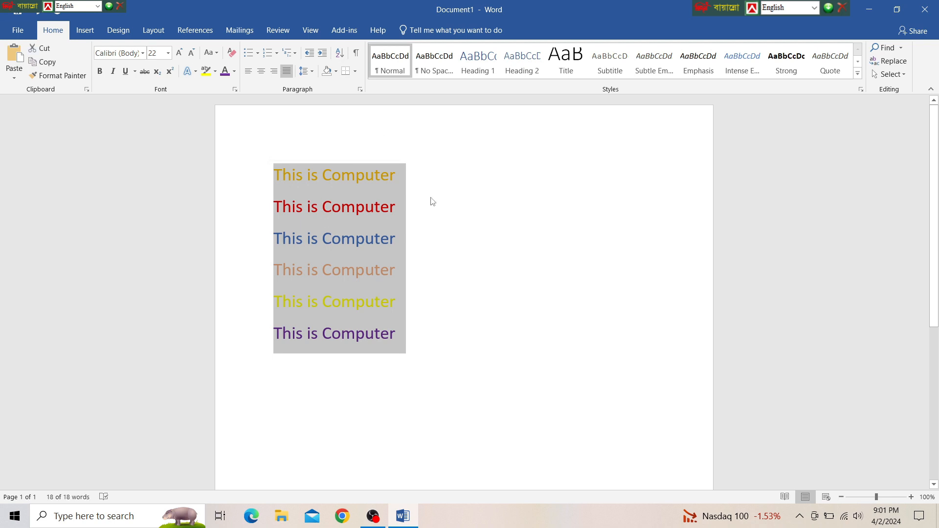
left_click(404, 178)
left_click_drag(404, 178, 262, 181)
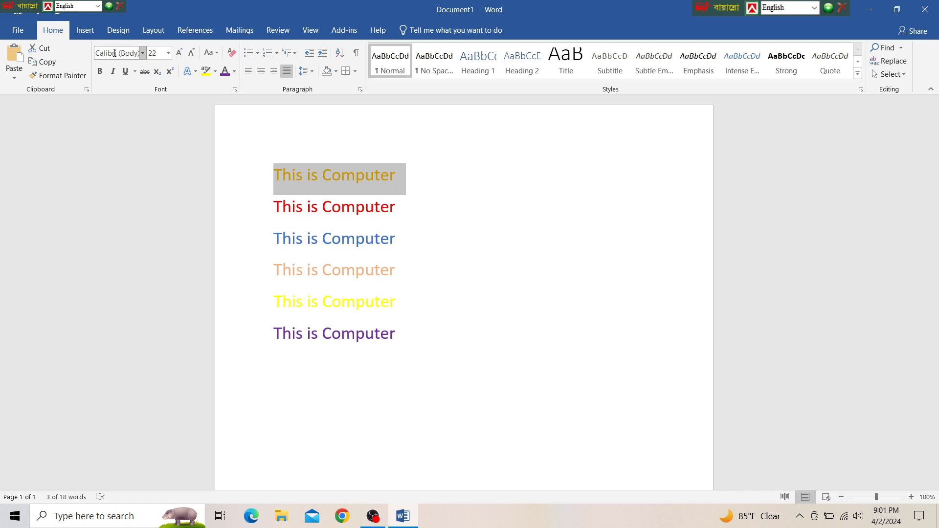
left_click(187, 72)
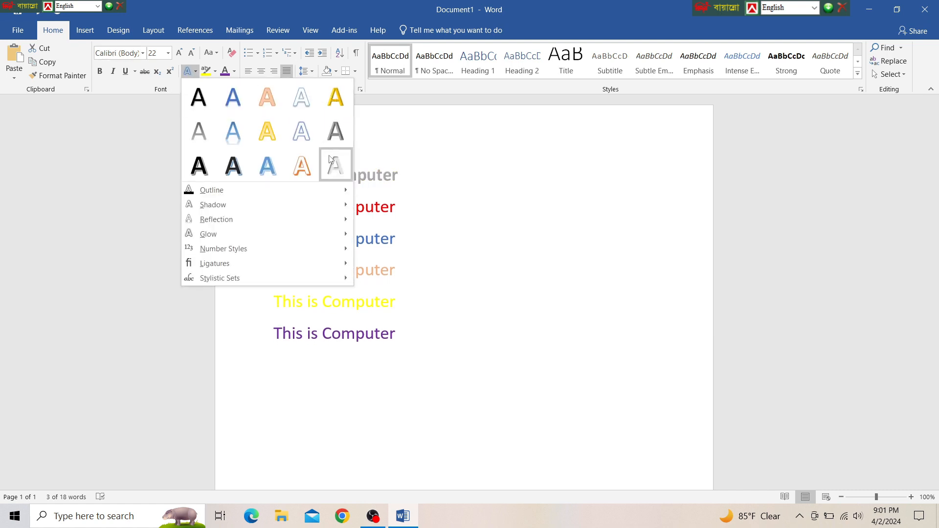
left_click(336, 97)
key("ctrl+b")
left_click(378, 176)
left_click_drag(397, 177, 273, 177)
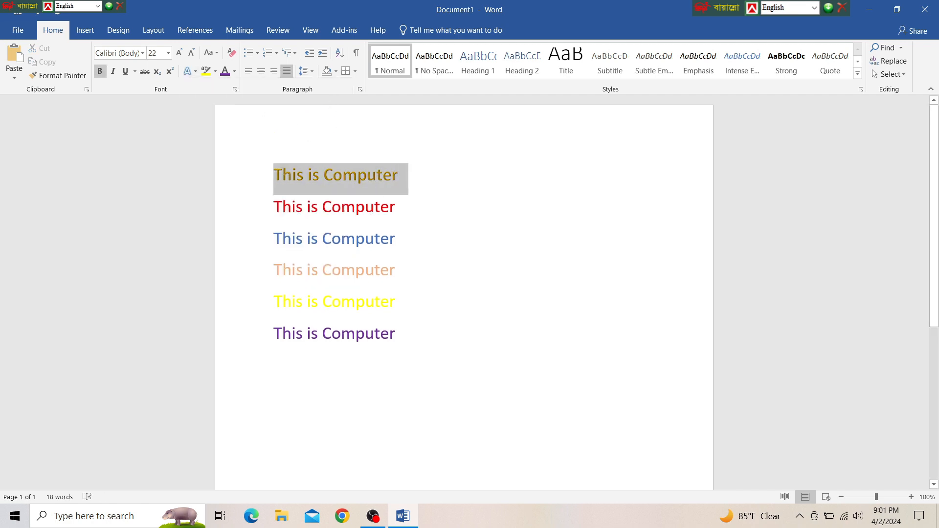
Step: Add a centered outer shadow text effect to the second, red "This is Computer" line
left_click_drag(396, 208, 281, 209)
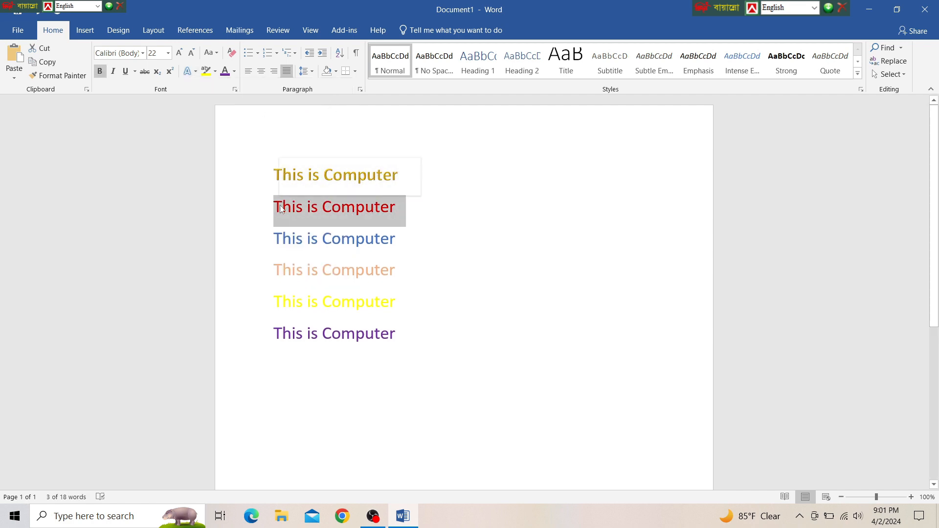
left_click(195, 72)
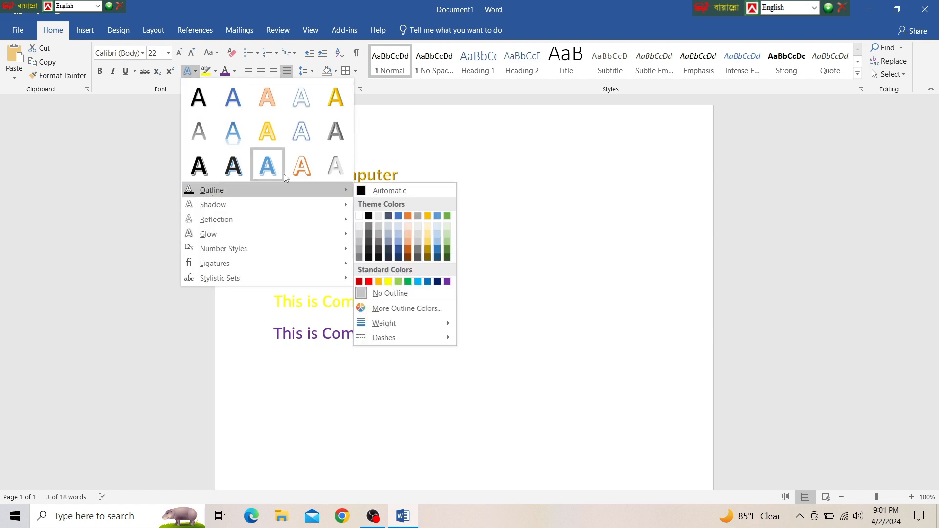
mouse_move(247, 204)
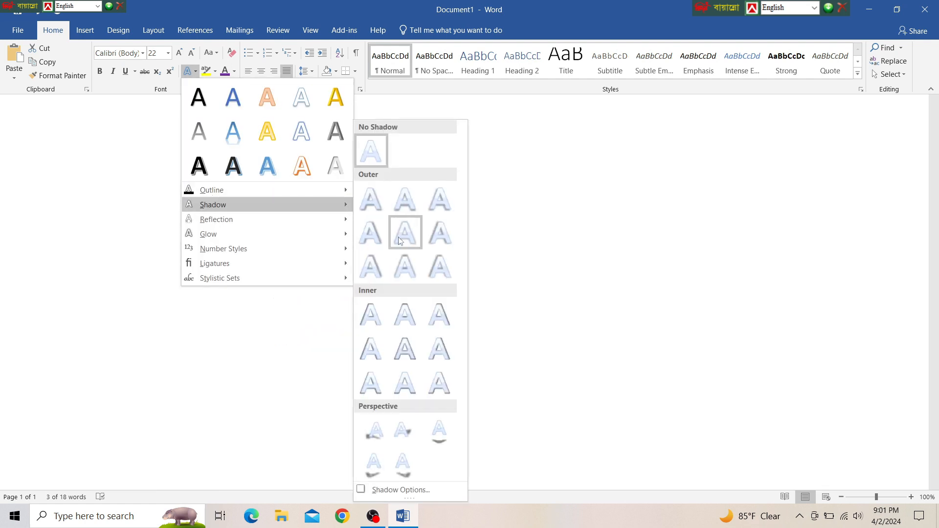
left_click(404, 232)
left_click(405, 251)
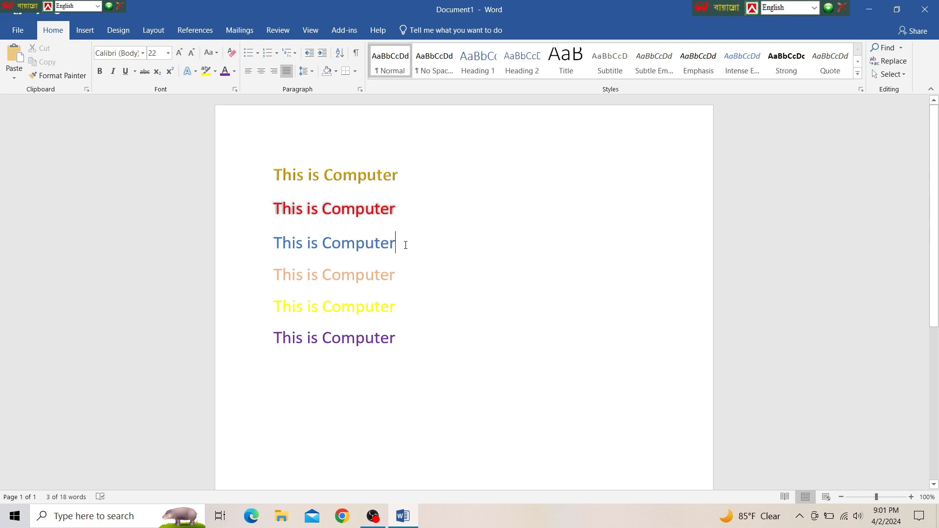
Step: Add the middle reflection variation from the nine presets to the third, blue "This is Computer" line
left_click_drag(397, 243, 273, 243)
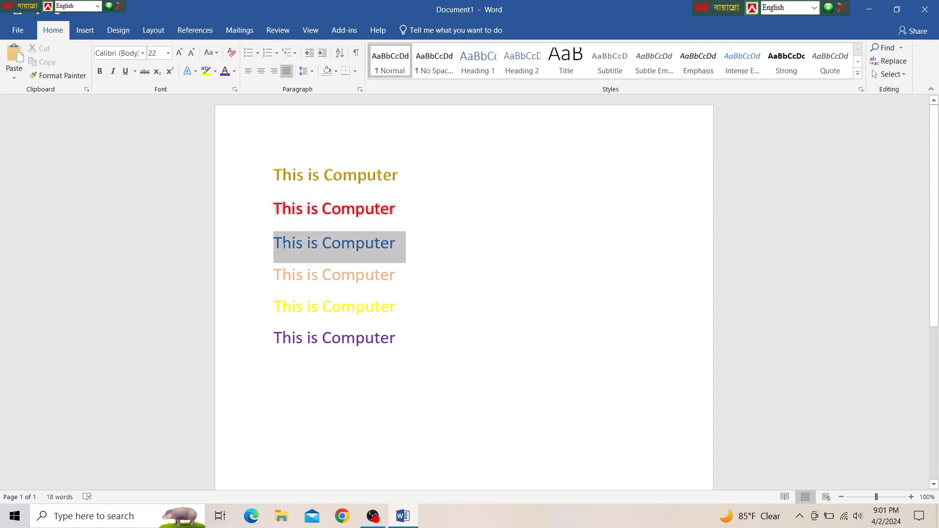
left_click(188, 71)
mouse_move(240, 220)
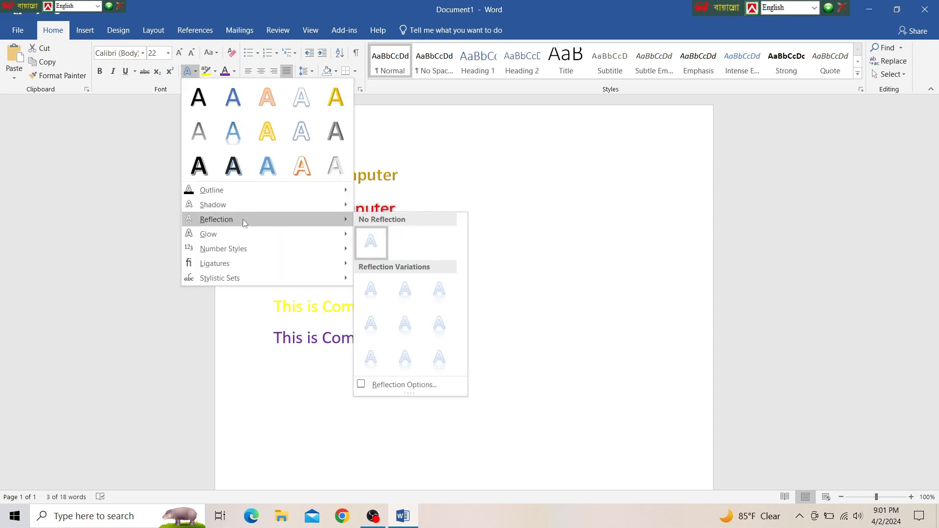
left_click(405, 324)
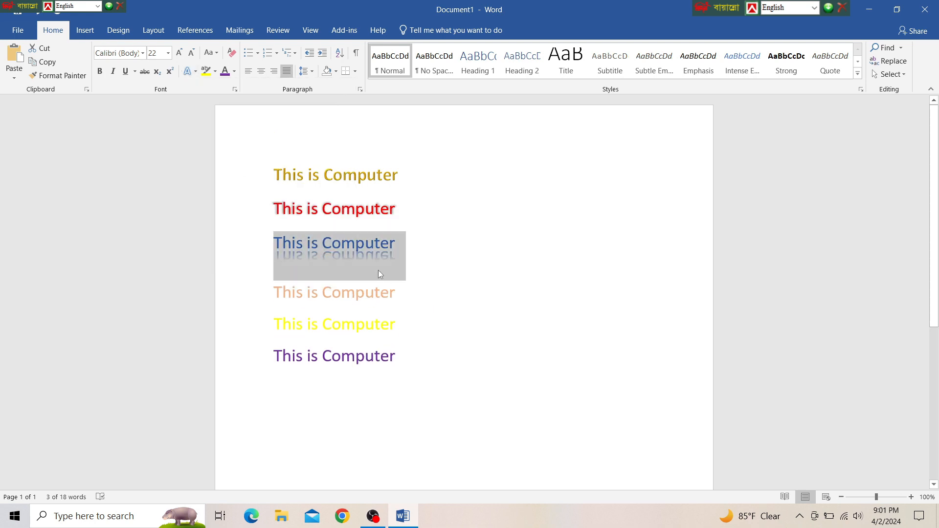
left_click(379, 244)
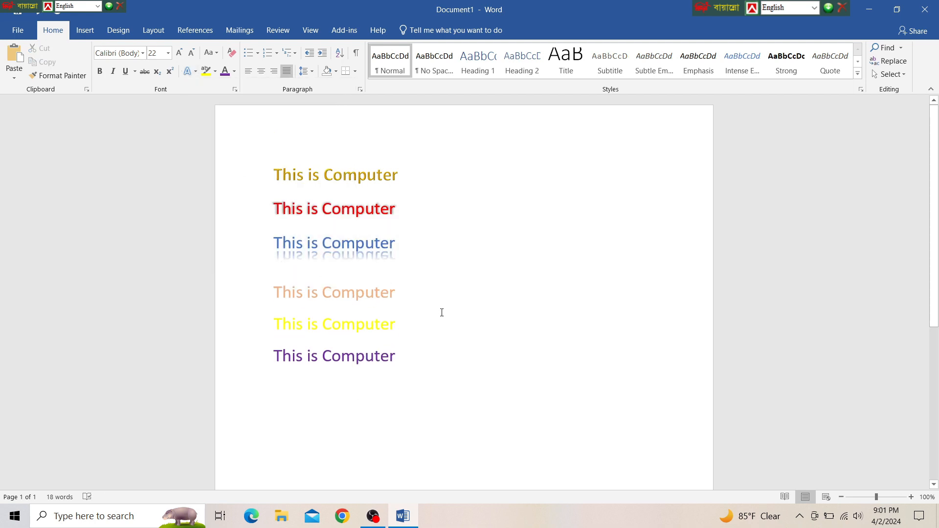
left_click(190, 72)
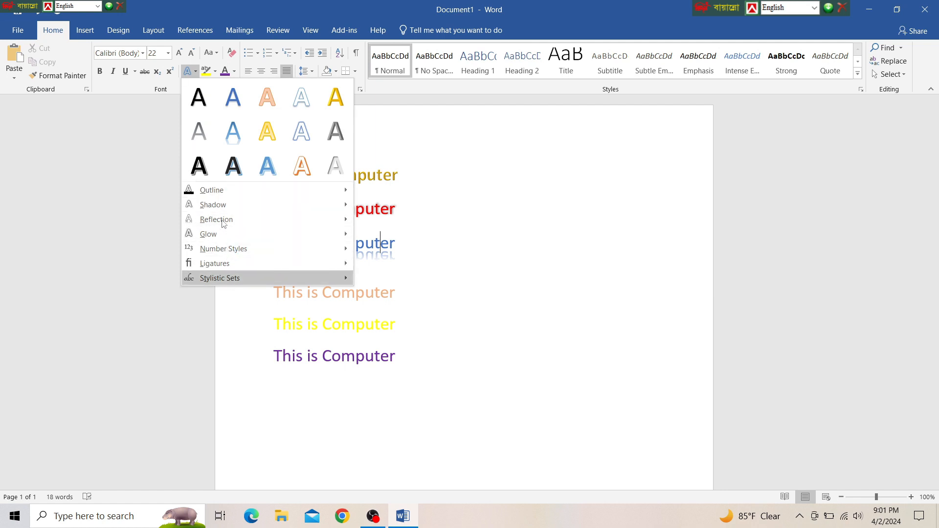
left_click(545, 267)
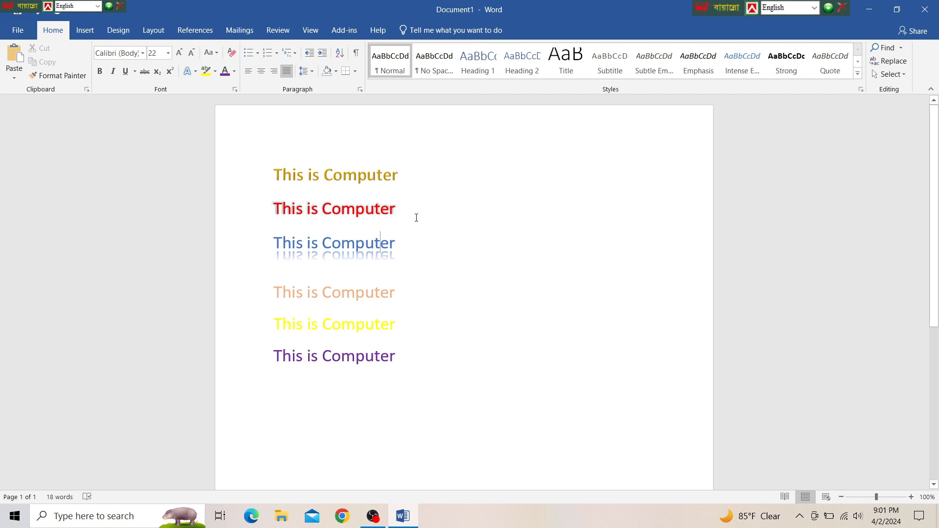
Step: Replace all six "This is Computer" lines with the sentence "The Quick Brown Fox Jumps Over The Lazy Dog"
left_click_drag(396, 358, 274, 174)
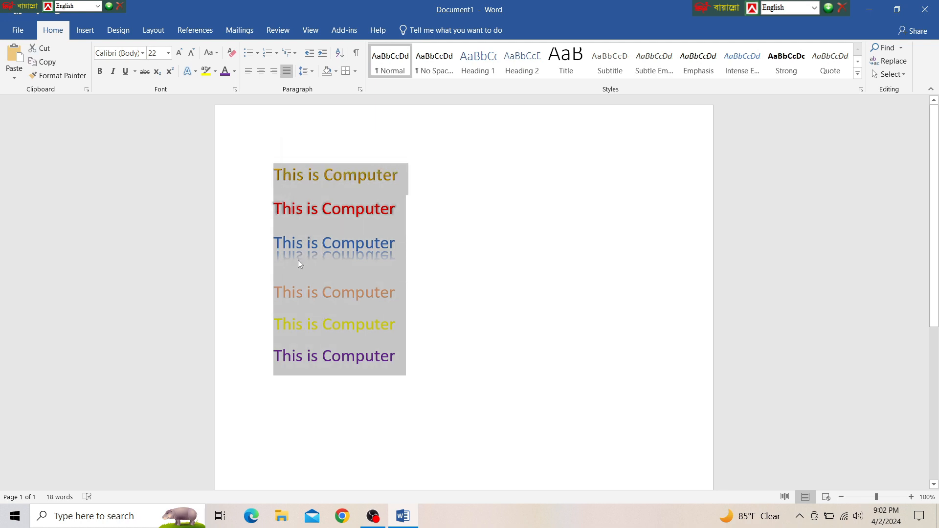
key("Delete")
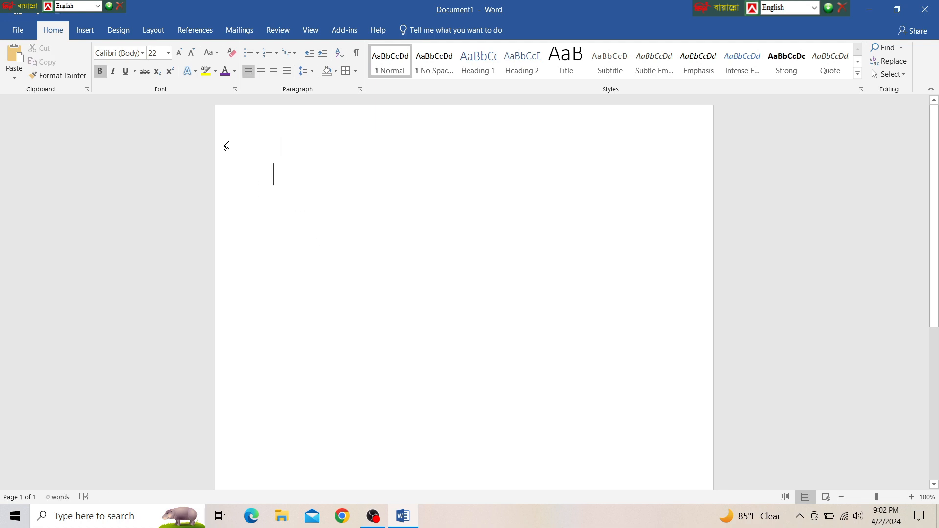
type("Th")
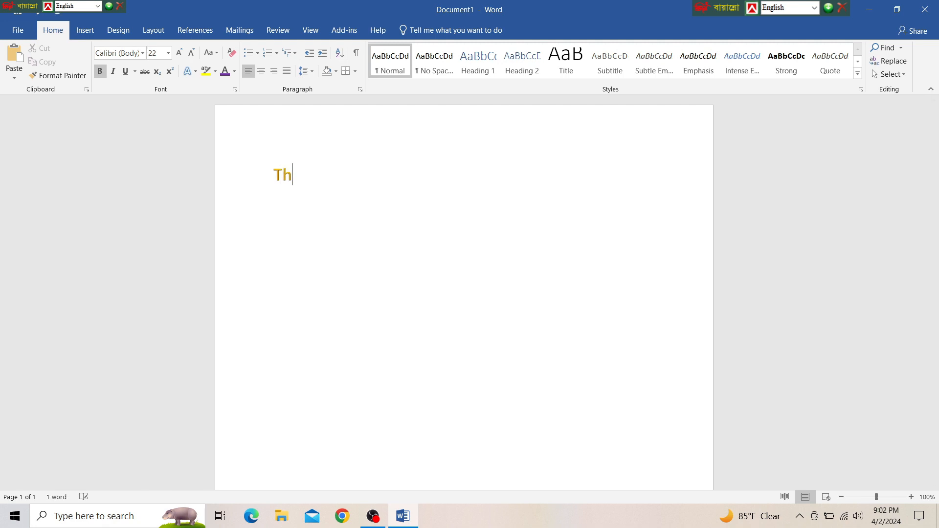
type("e Quick Brown ")
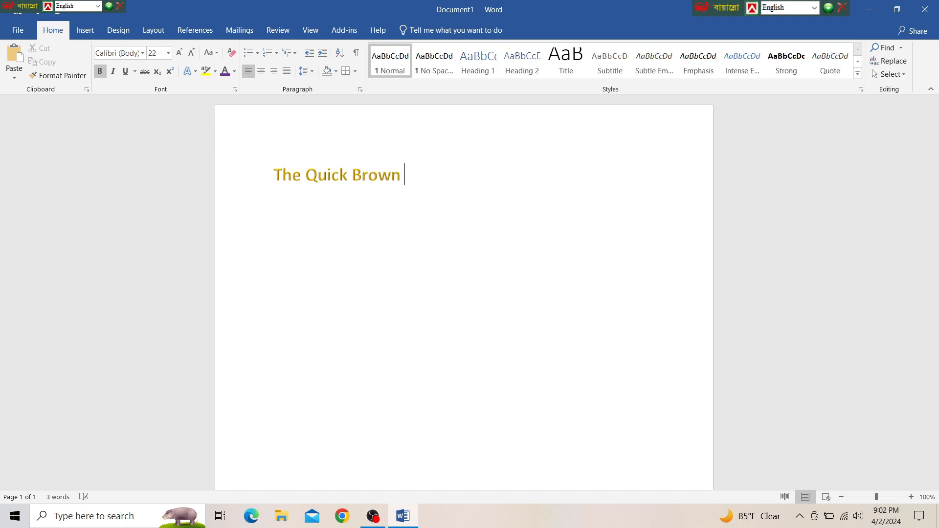
type("Fox Jumps")
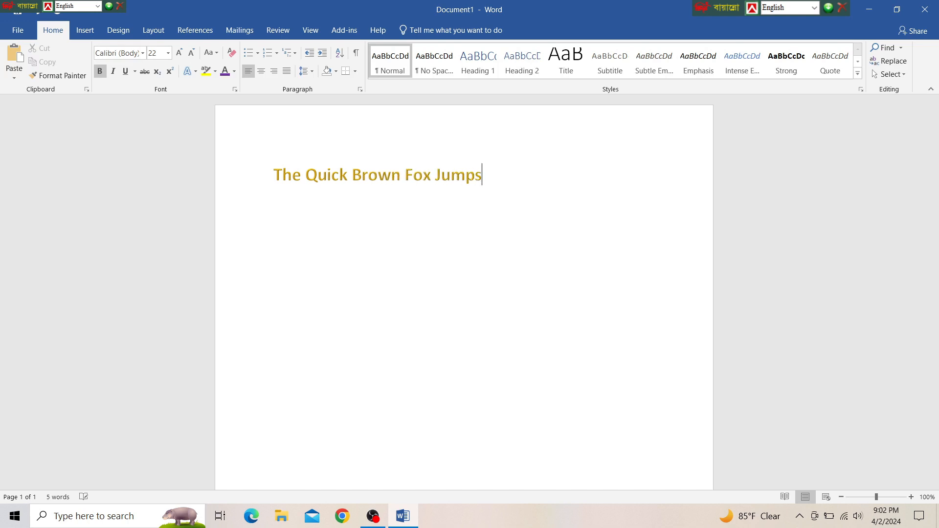
type(" Over")
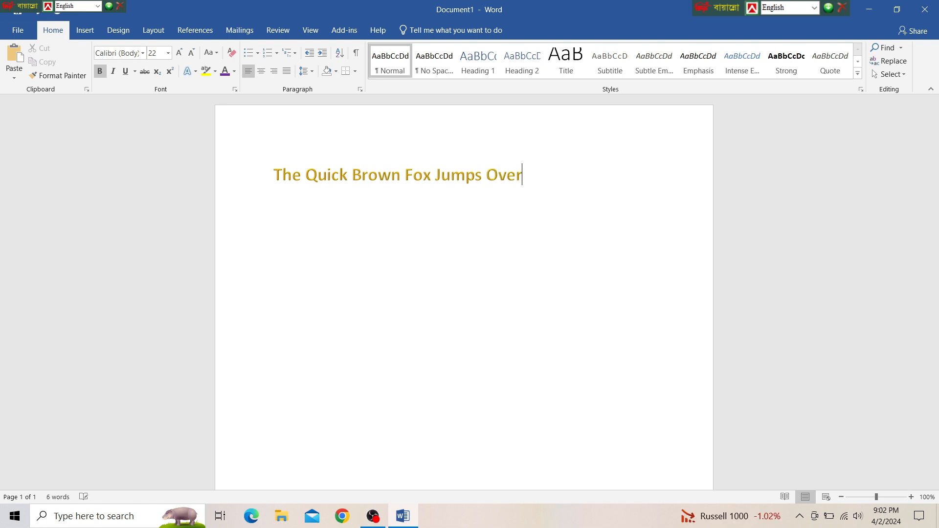
type(" The ")
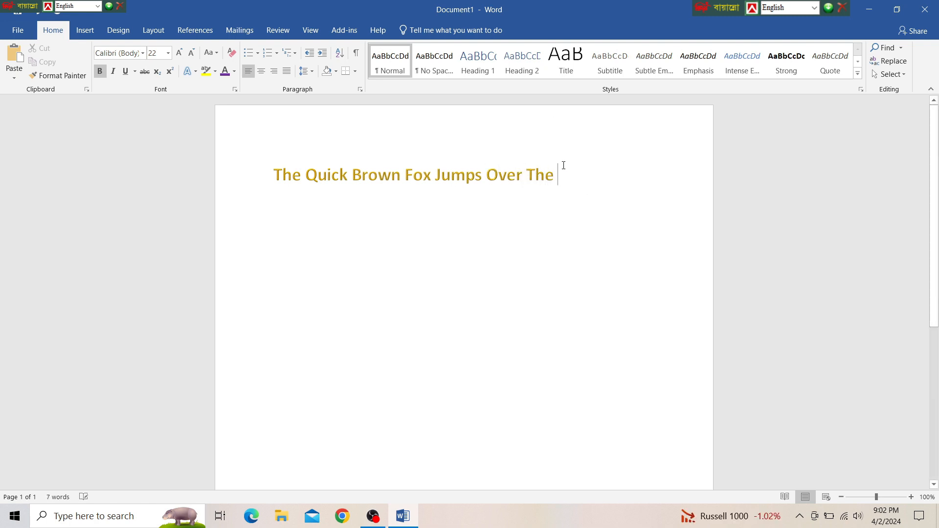
type("Lazy ")
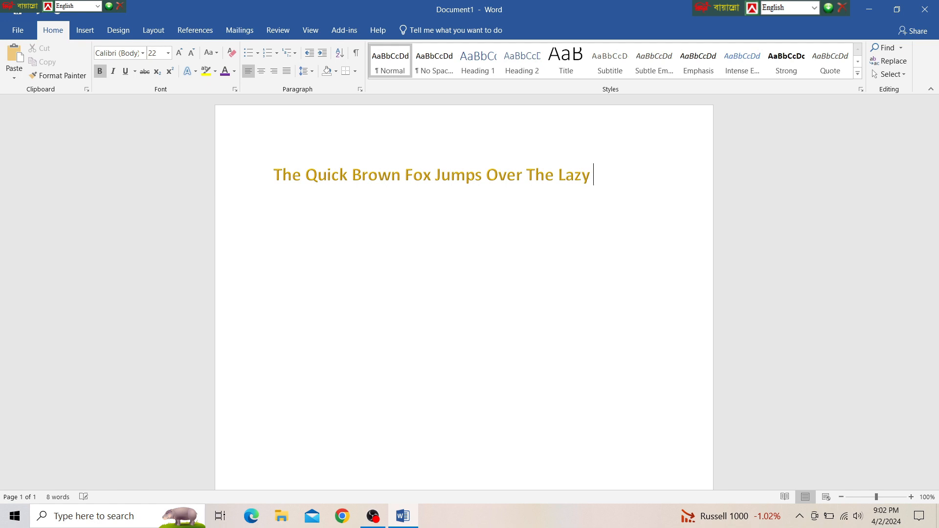
type("Dog")
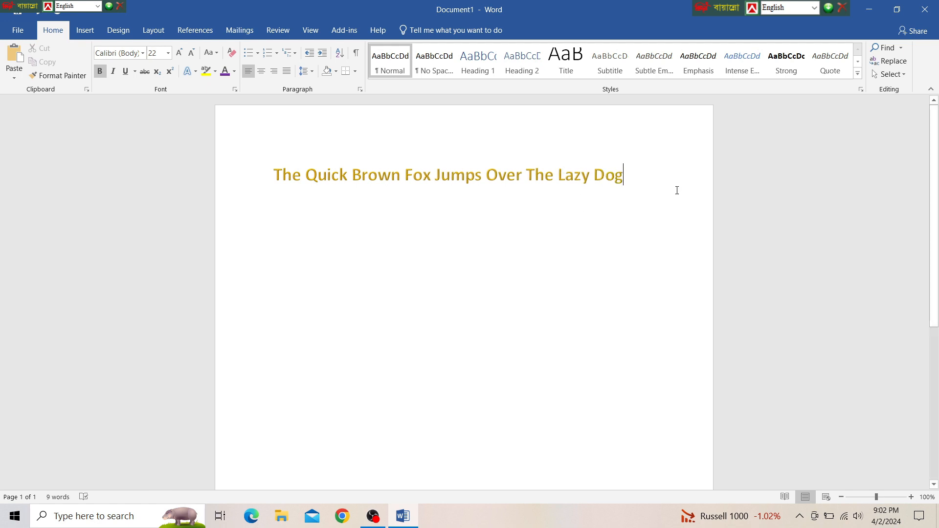
Step: Set the font color of the whole fox sentence to Automatic and remove its bold formatting
left_click_drag(621, 176, 274, 175)
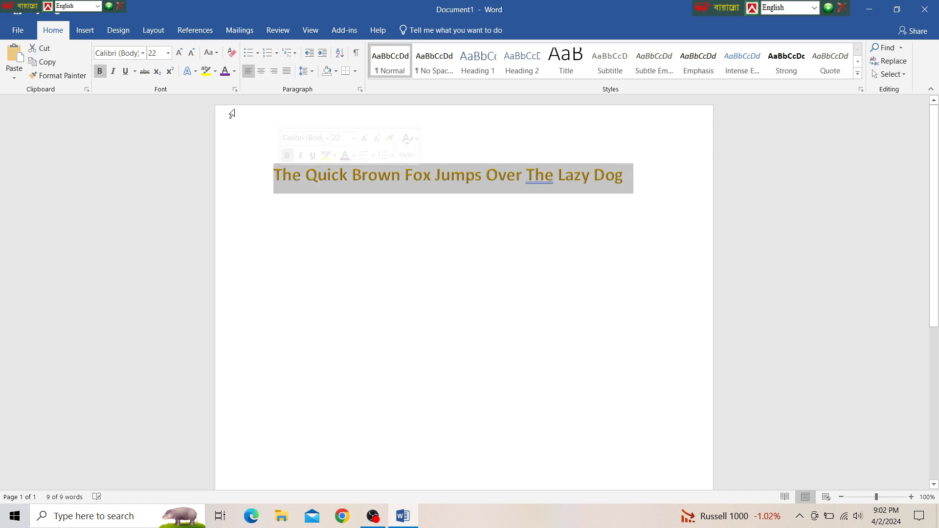
left_click(234, 73)
left_click(254, 86)
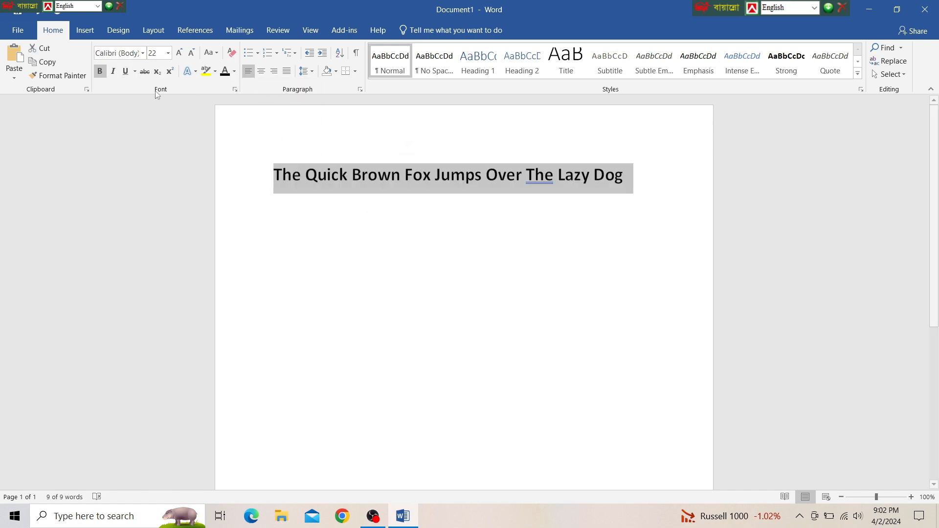
left_click(102, 72)
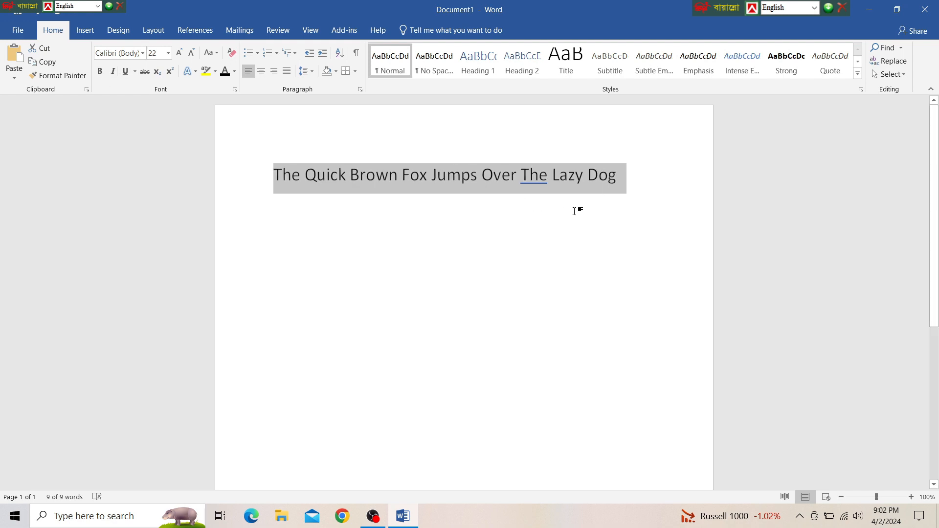
left_click(544, 189)
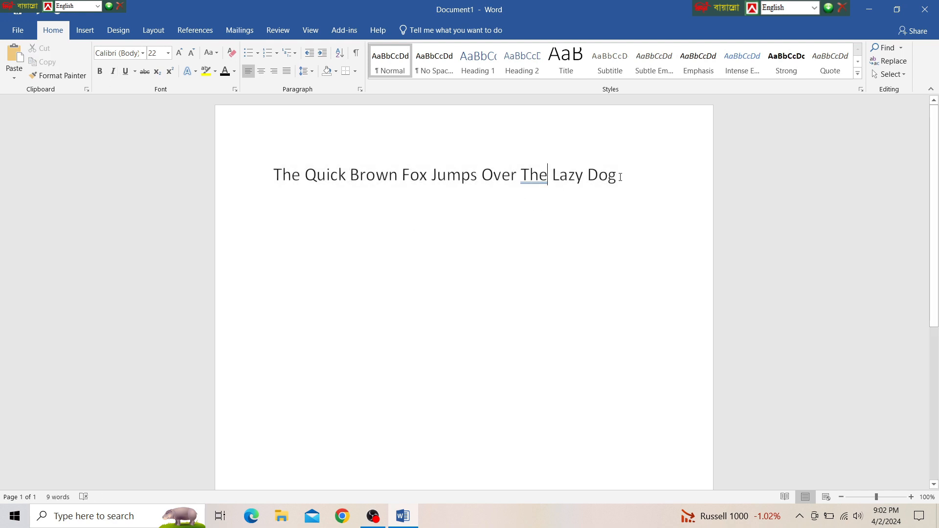
Step: Copy the sentence "The Quick Brown Fox Jumps Over The Lazy Dog" and paste it below repeatedly to make ten lines
left_click_drag(620, 178, 288, 191)
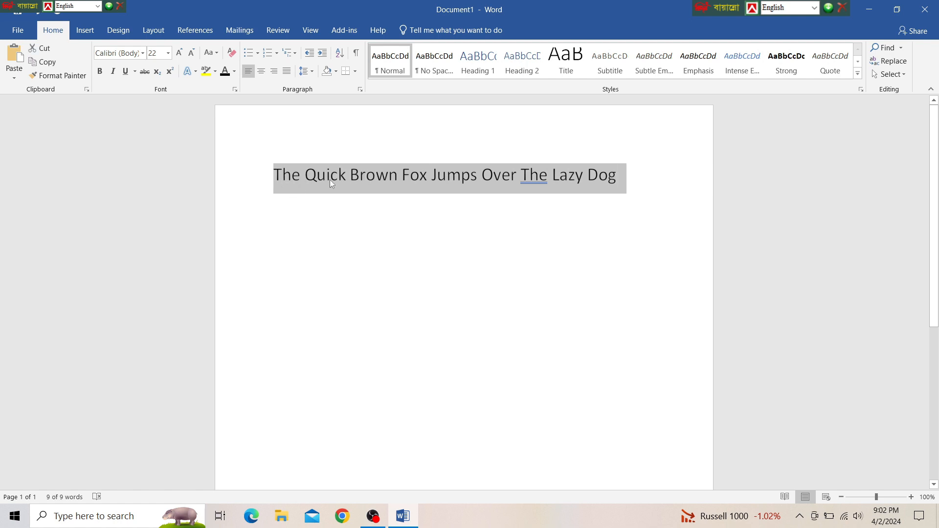
left_click(50, 62)
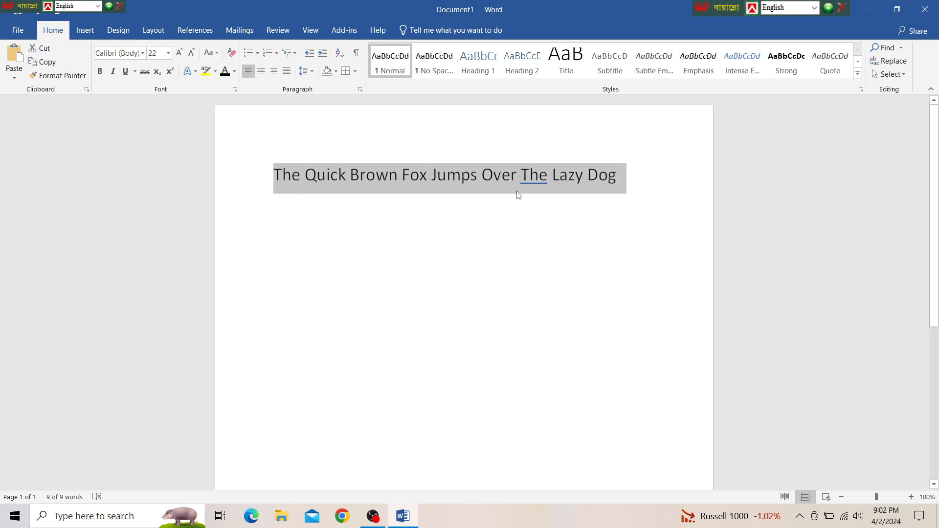
left_click(617, 177)
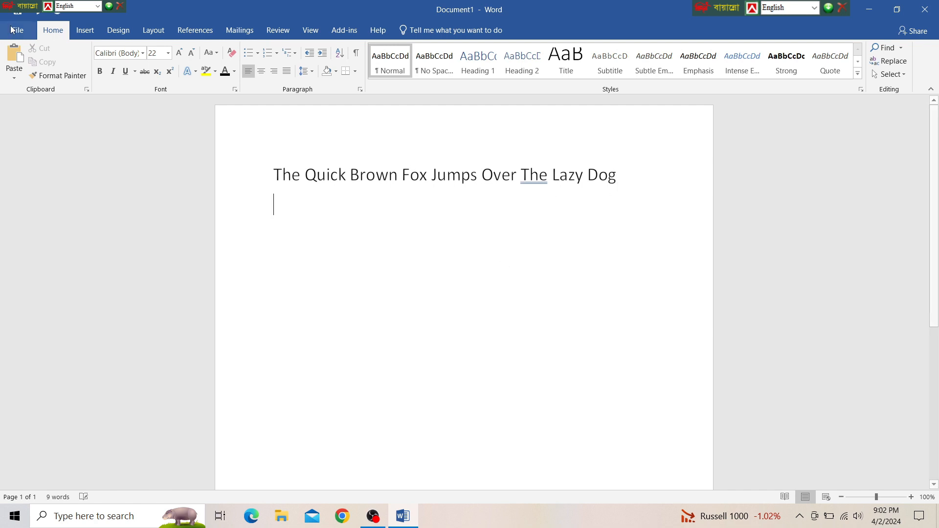
left_click(15, 57)
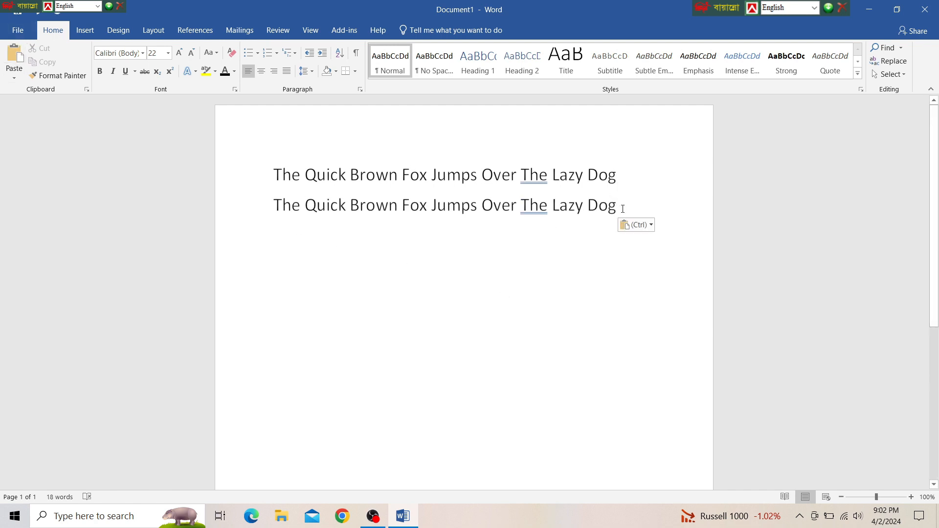
key("ctrl+v")
key("ctrl+v")
key("ctrl+v")
key("ctrl+v")
key("ctrl+v")
key("ctrl+v")
key("ctrl+v")
key("ctrl+v")
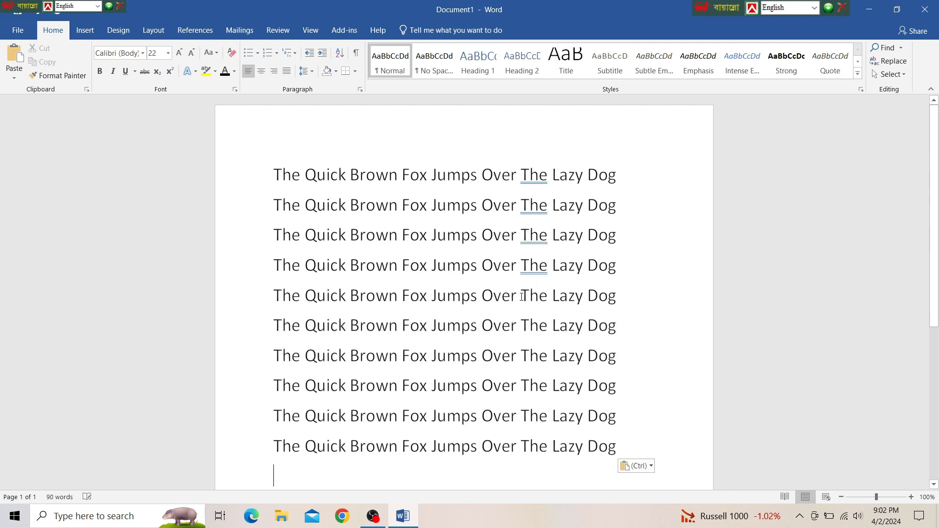
Step: Set the paper size to A4 (8.27" x 11.69") in the print settings
scroll(500, 304, "down", 5)
scroll(500, 305, "up", 4)
scroll(500, 305, "up", 2)
left_click(18, 31)
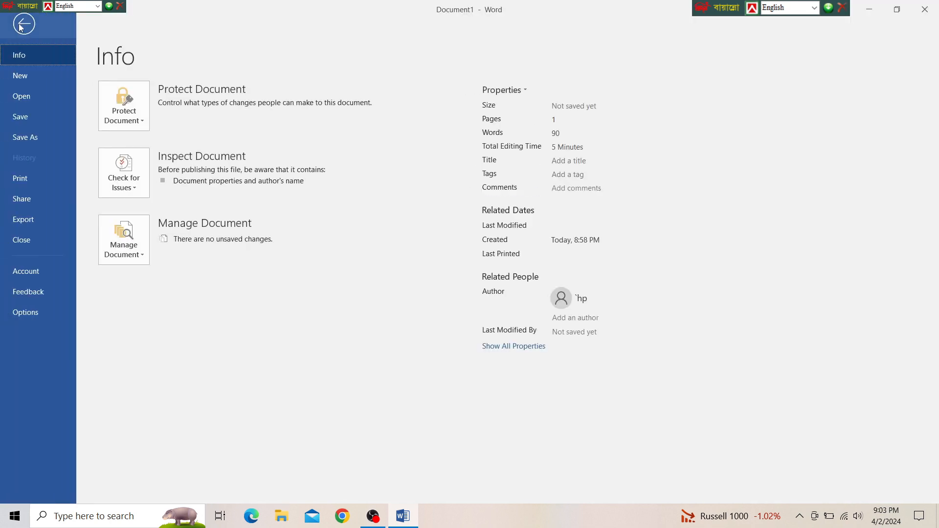
left_click(30, 174)
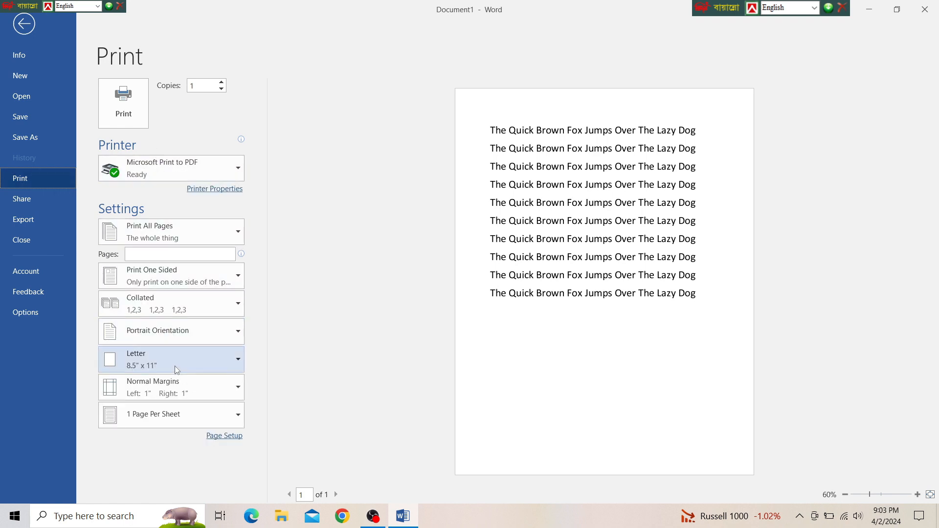
left_click(181, 365)
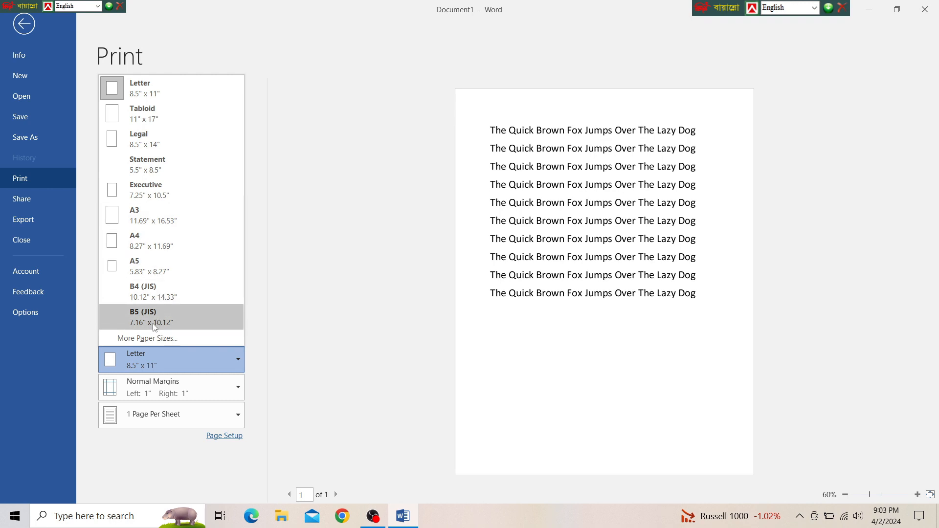
left_click(151, 244)
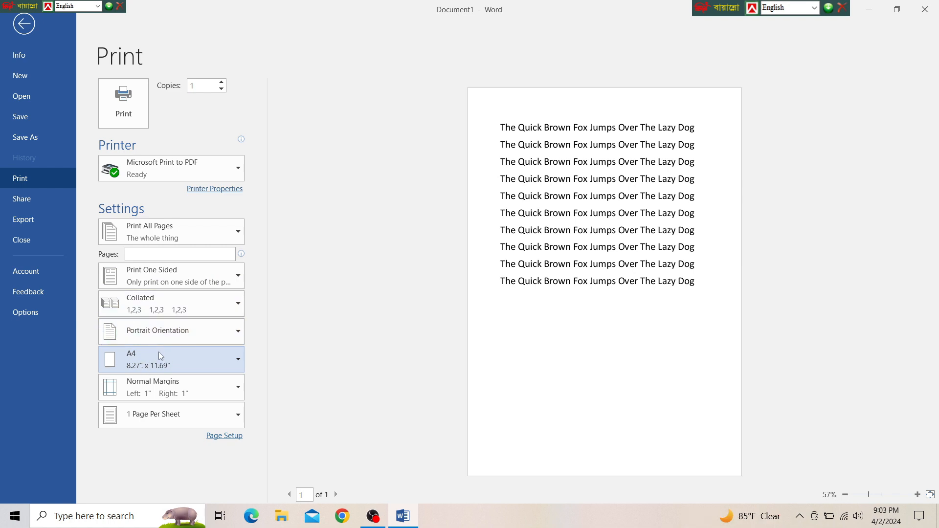
Step: Open Page Setup from the print settings, try Landscape orientation, and set the orientation back to Portrait
left_click(229, 439)
left_click_drag(395, 82, 304, 36)
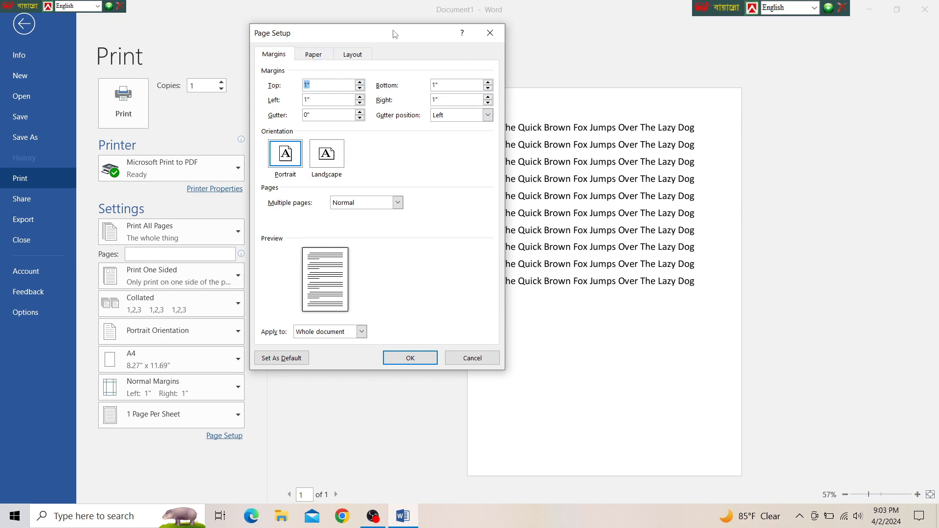
left_click_drag(394, 33, 283, 32)
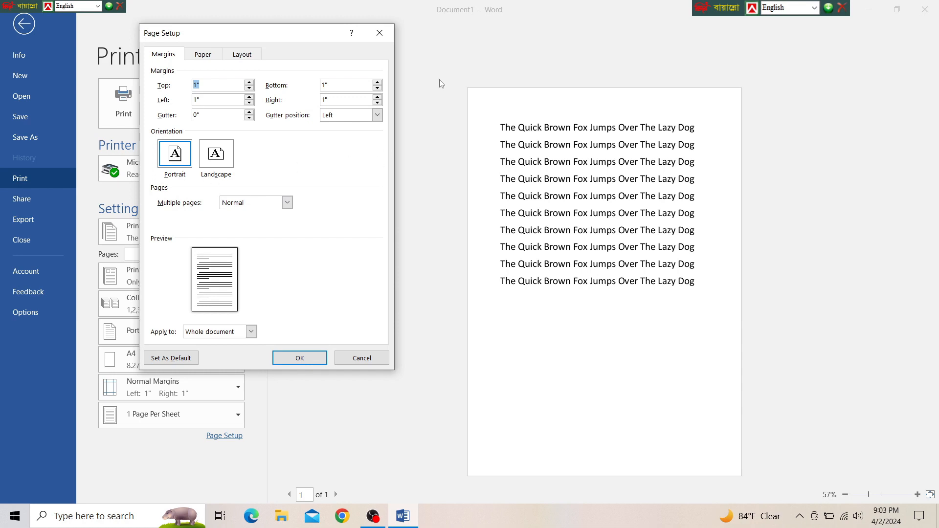
left_click(178, 165)
left_click(220, 164)
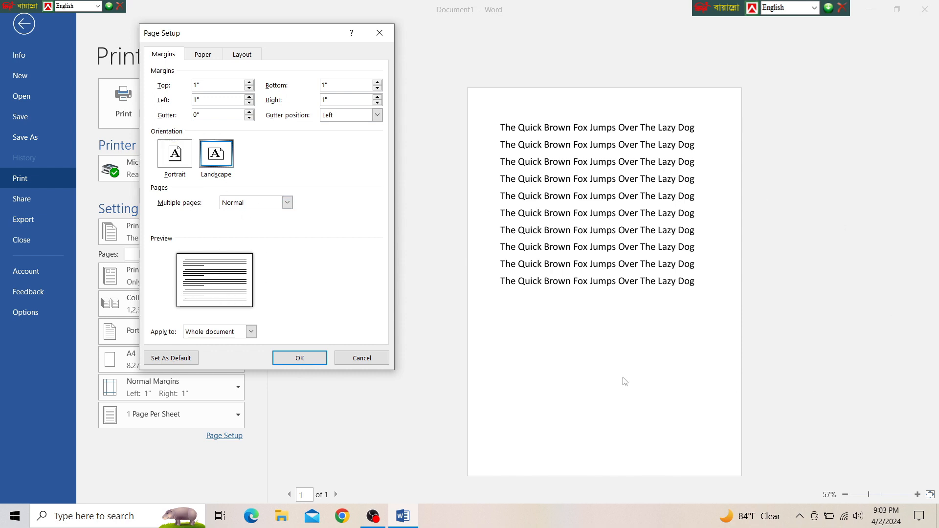
left_click(172, 165)
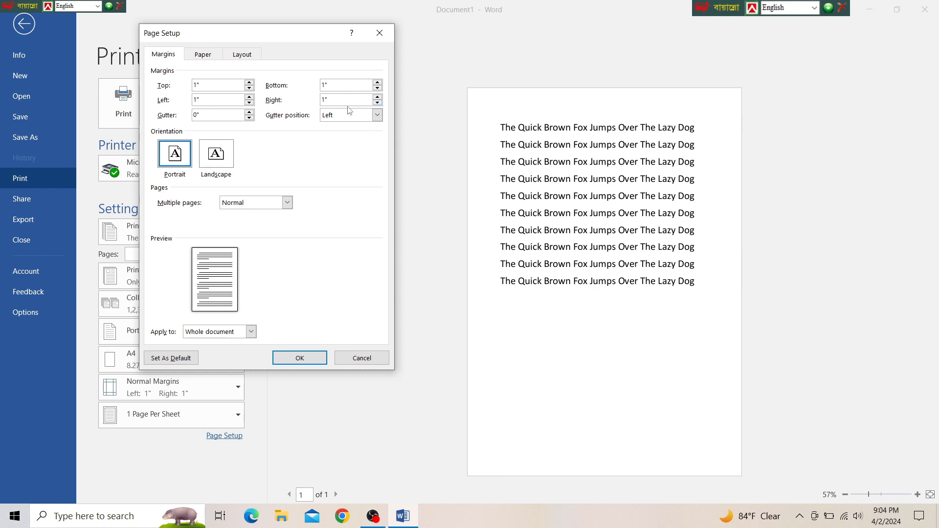
Step: Set the page margins to 1.5" top, 1.4" left, 0.6" bottom and 0.7" right, and return to the document
left_click(252, 82)
left_click(251, 83)
left_click(251, 82)
left_click(251, 82)
left_click(252, 82)
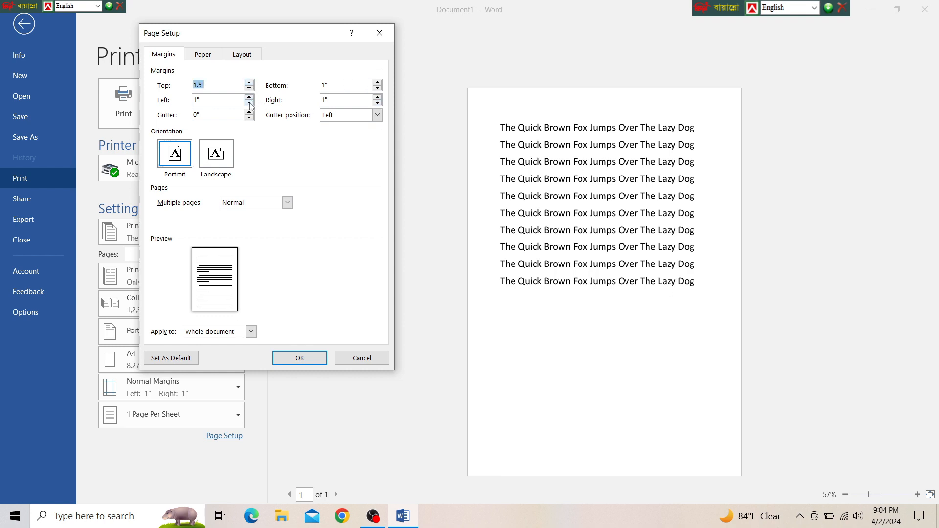
left_click(250, 97)
left_click(250, 98)
left_click(378, 88)
left_click(378, 88)
left_click(378, 88)
left_click(377, 102)
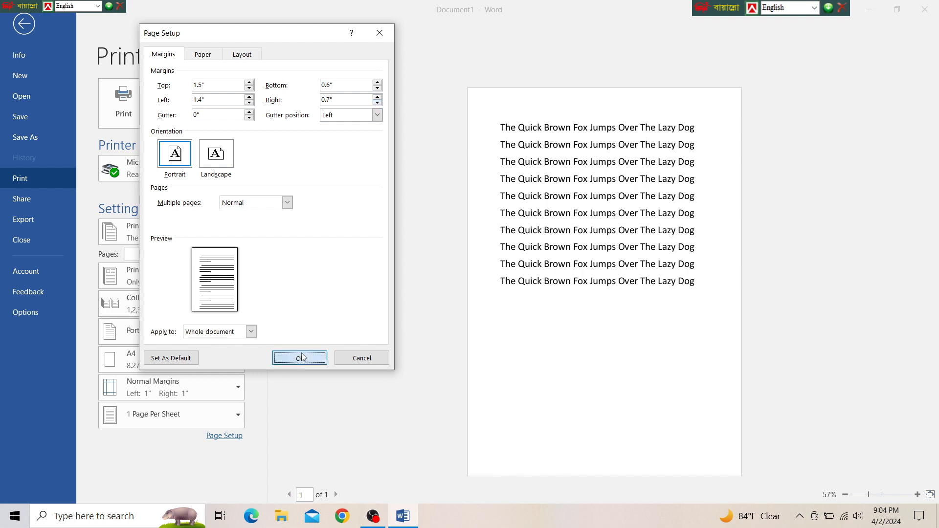
left_click(302, 358)
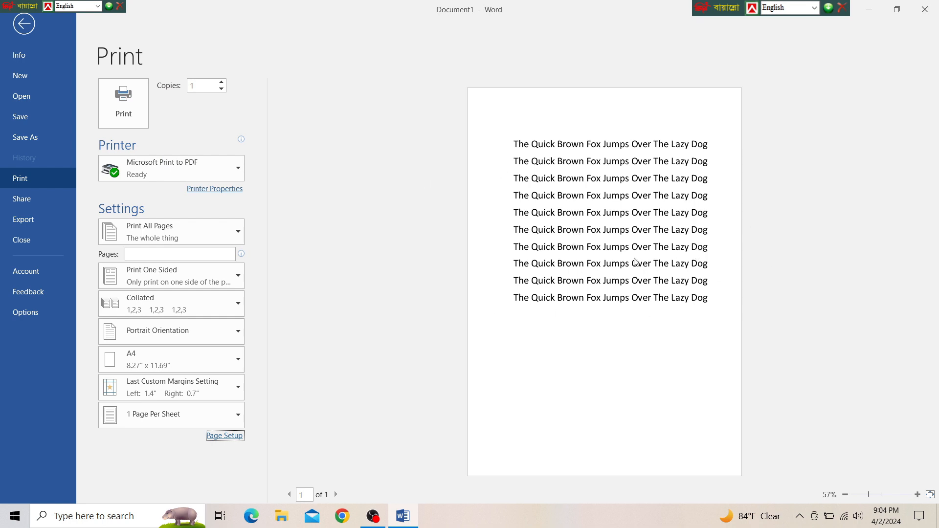
left_click(34, 28)
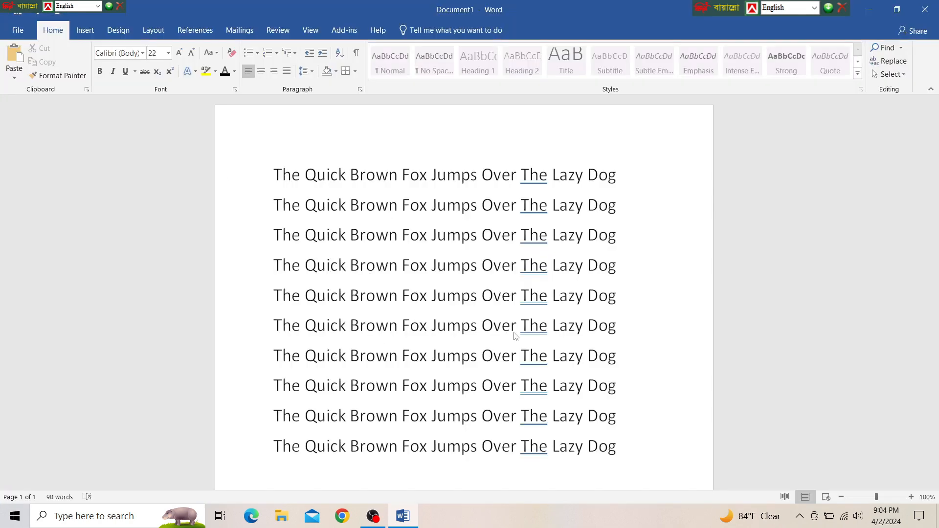
Step: Try bold, italic and underline in turn on the first fox line, switching each one off again
scroll(525, 314, "up", 5)
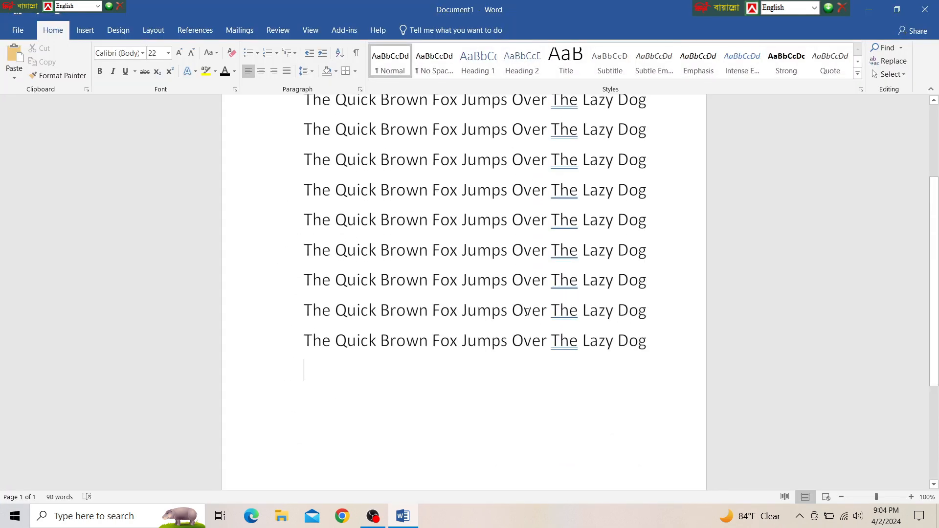
scroll(527, 313, "up", 1)
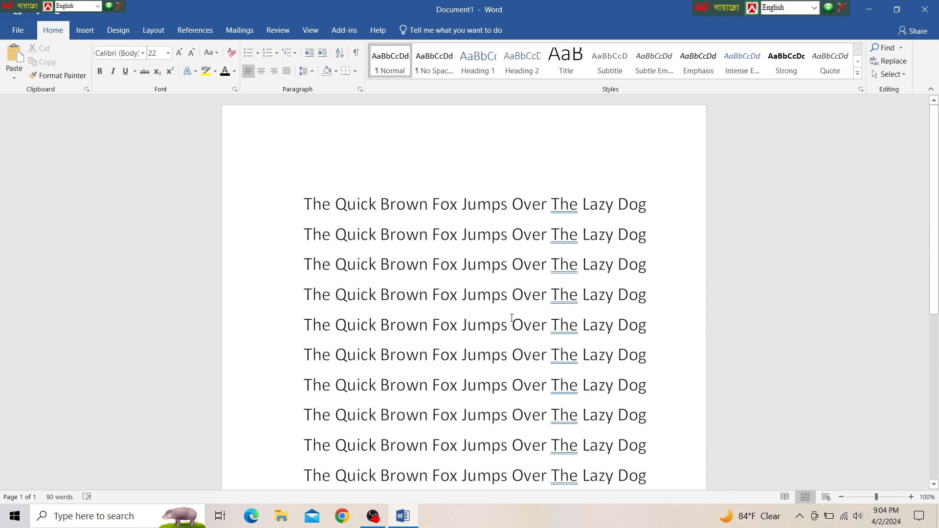
scroll(412, 293, "down", 2)
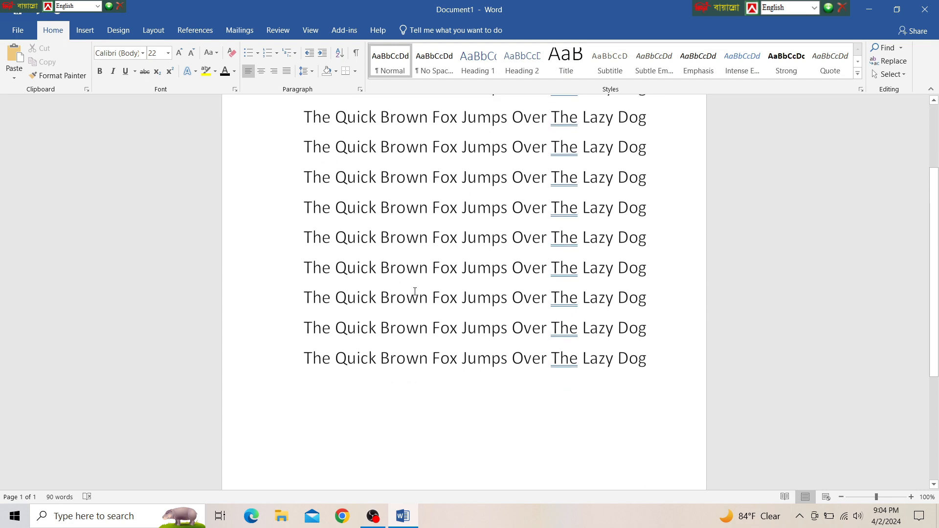
scroll(413, 293, "up", 1)
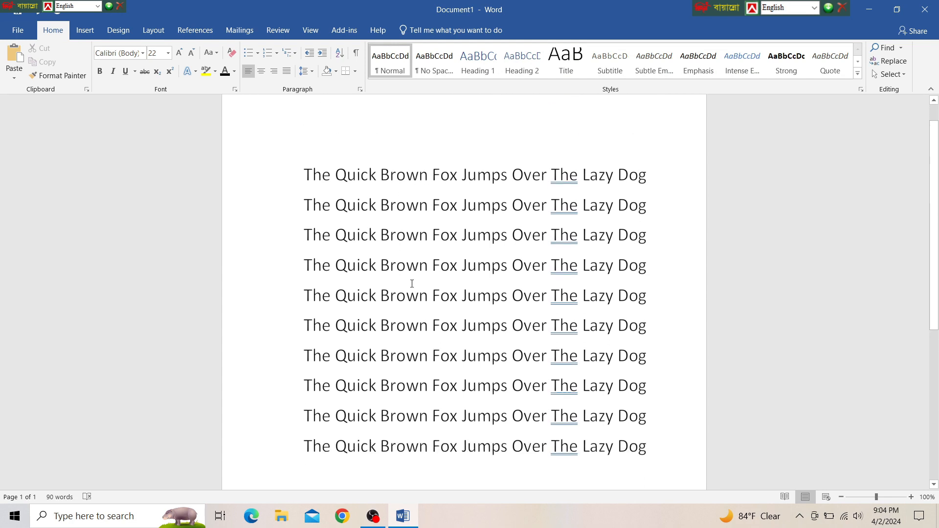
left_click_drag(618, 176, 301, 177)
left_click(100, 72)
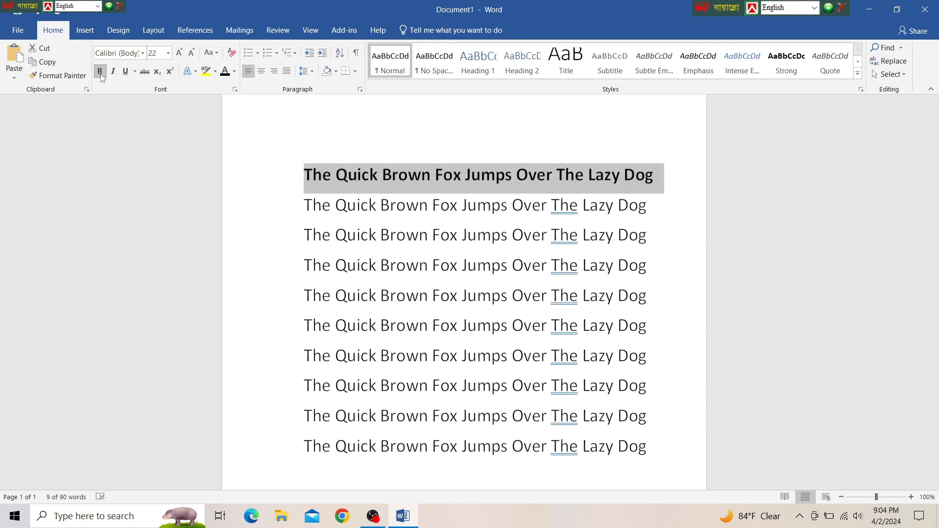
left_click(101, 74)
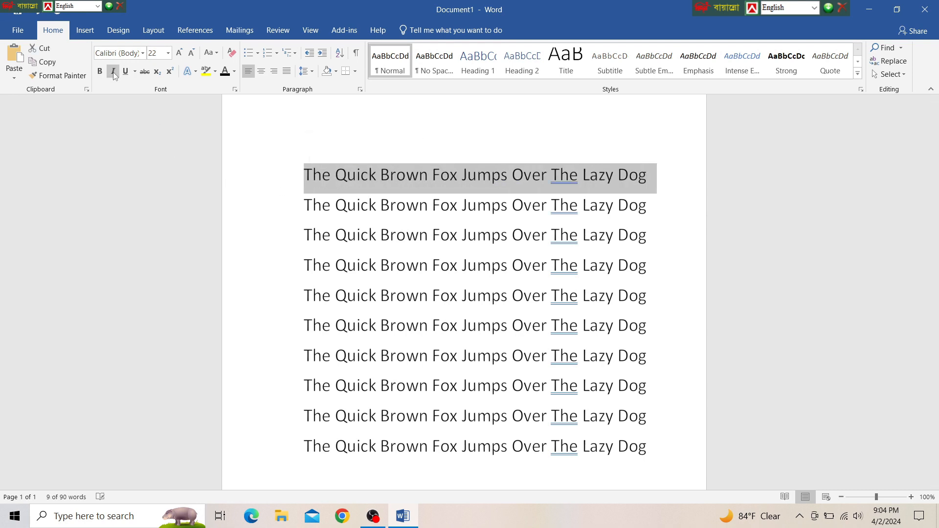
left_click(113, 72)
left_click(113, 72)
left_click(125, 72)
left_click(126, 72)
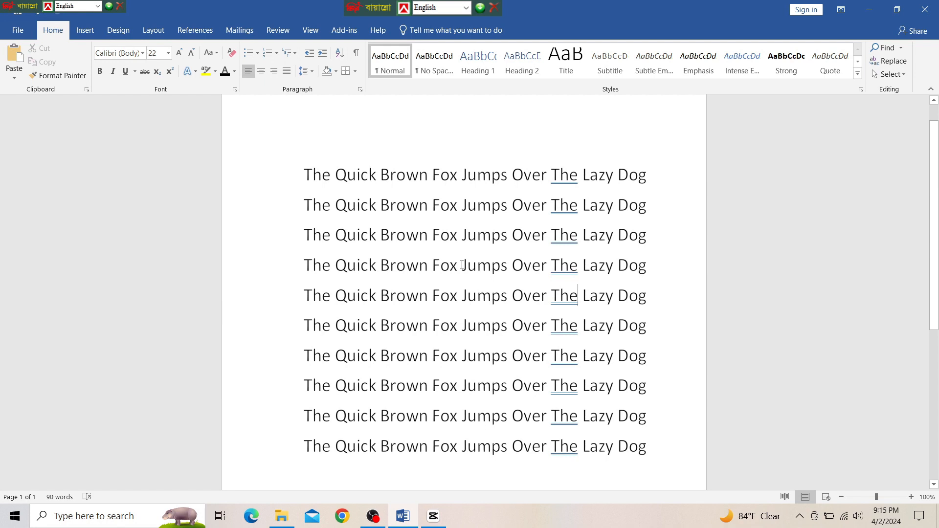
Step: Save the document in the Documents folder as "The Quick Brown Fox Jumps Over The Lazy Dog"
left_click(18, 29)
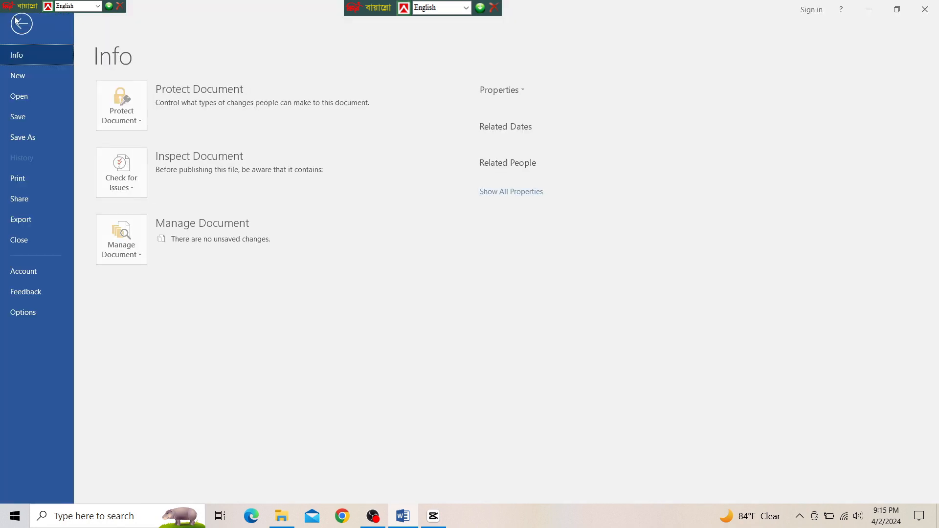
left_click(26, 116)
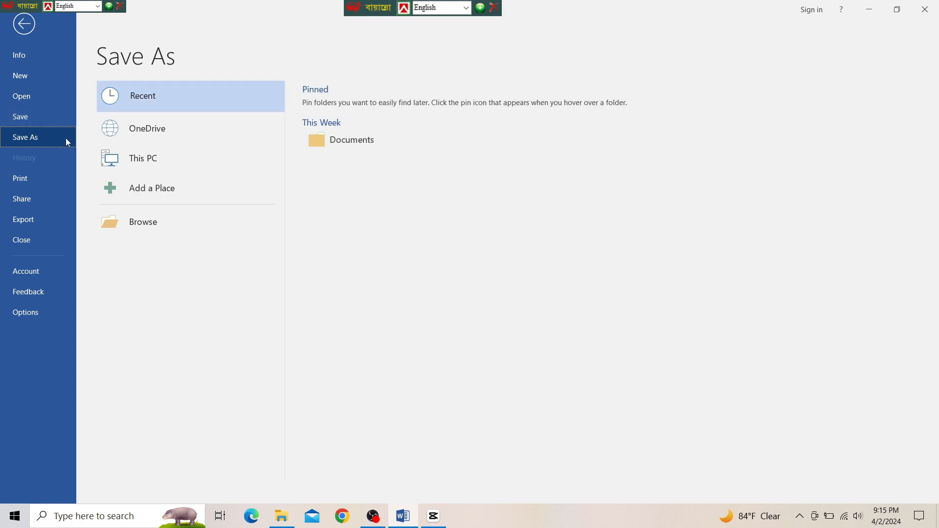
left_click(345, 146)
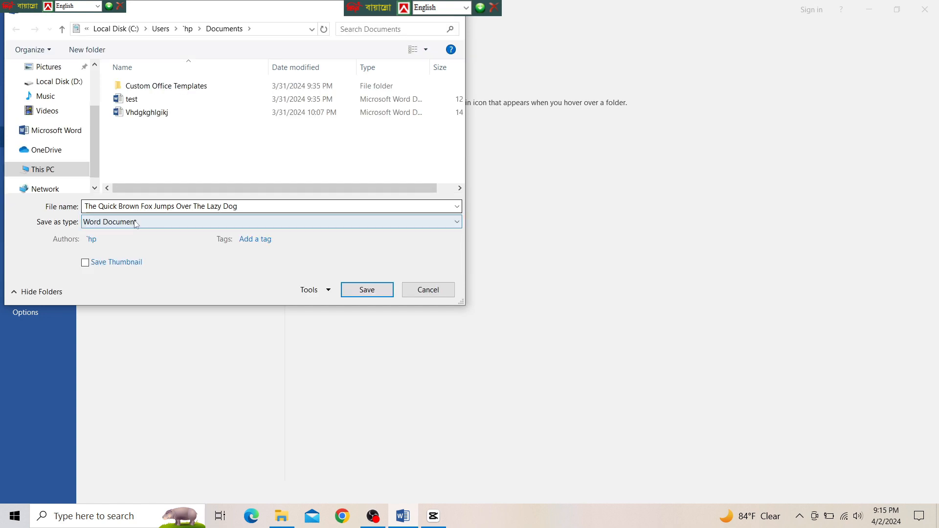
left_click(243, 205)
left_click_drag(242, 206, 149, 206)
left_click(363, 291)
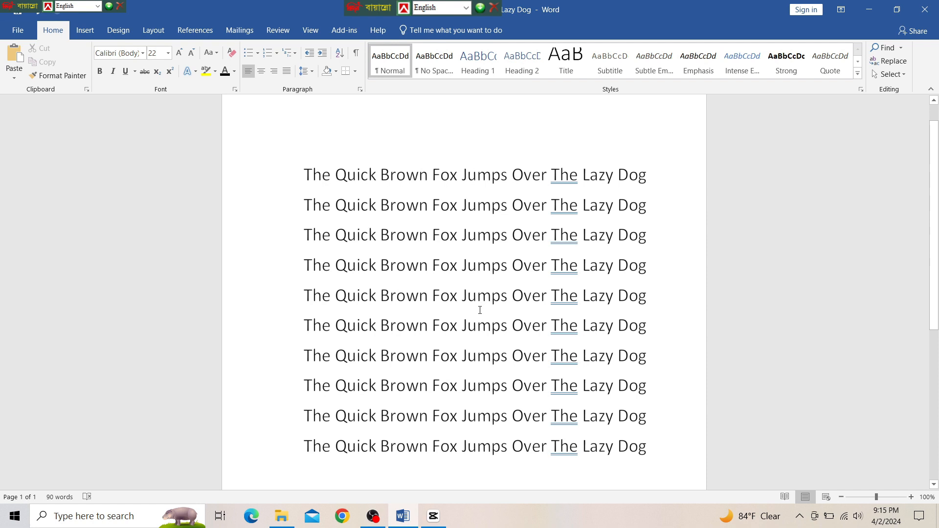
Step: Start saving a copy of the document and browse to This PC for its new location
left_click(14, 32)
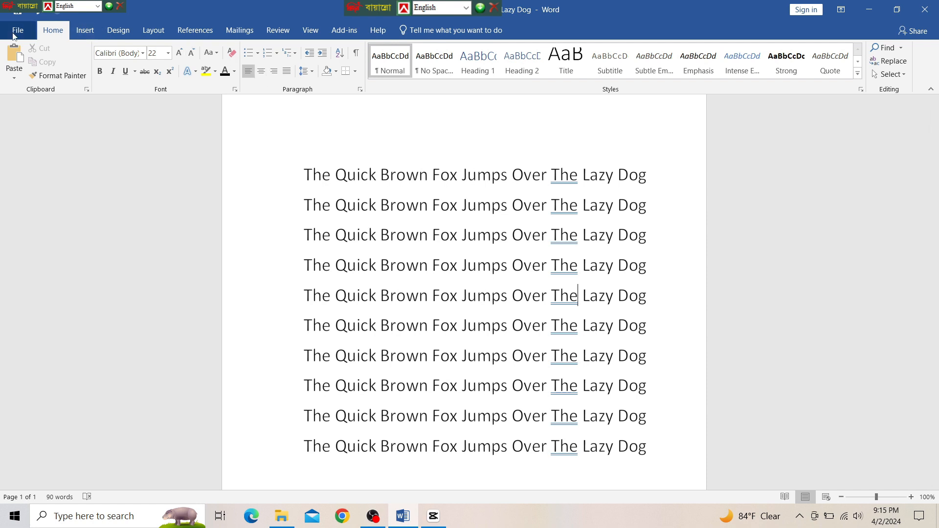
left_click(24, 137)
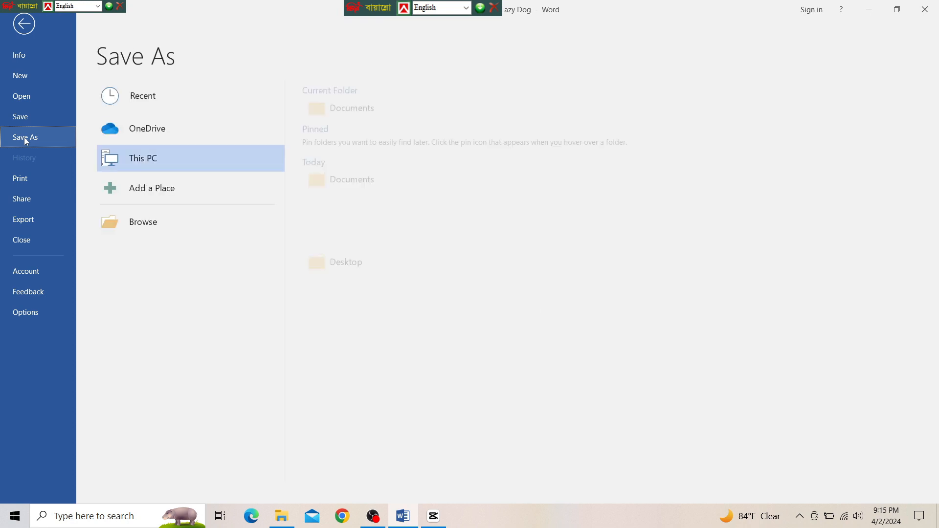
left_click(140, 162)
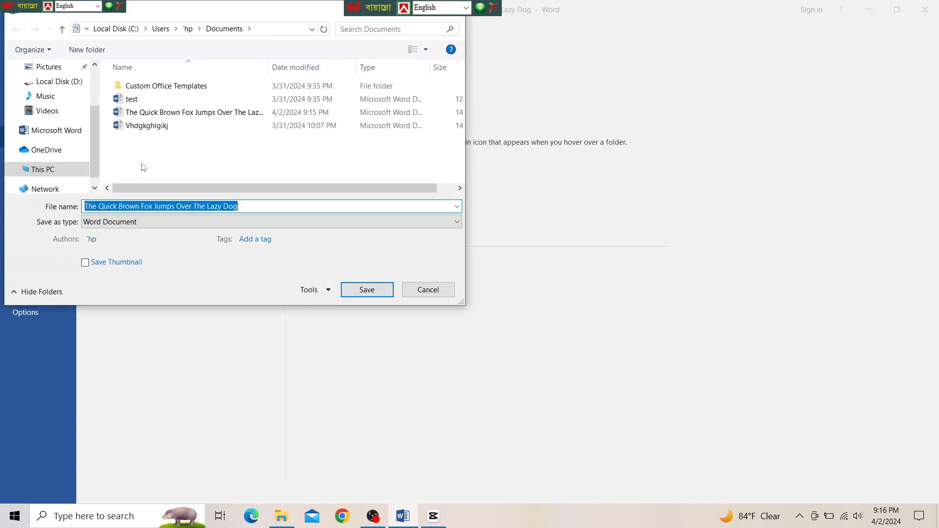
left_click(51, 170)
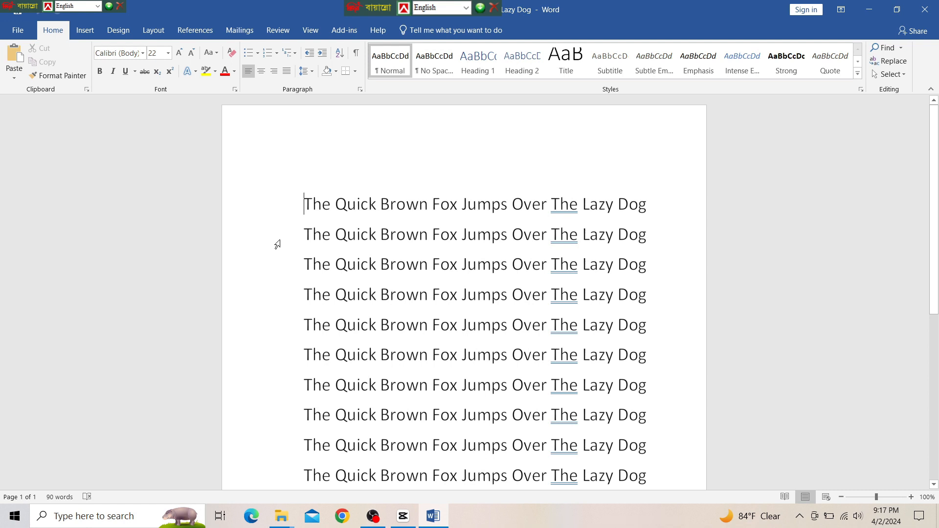
Step: Create a new blank document
left_click(17, 31)
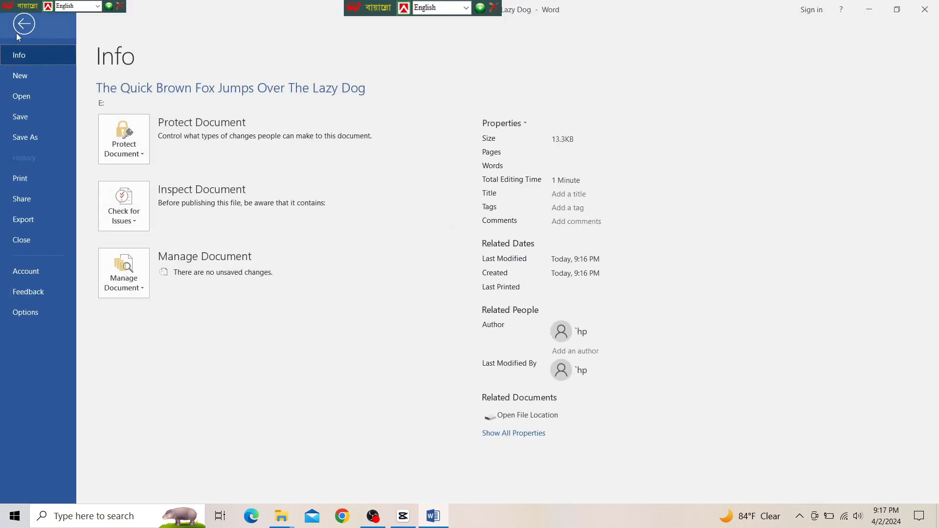
left_click(27, 80)
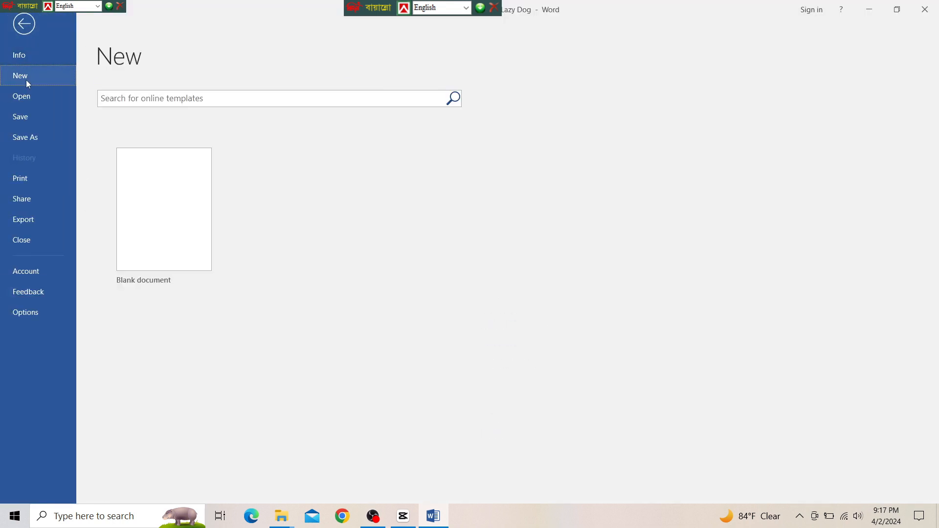
left_click(158, 217)
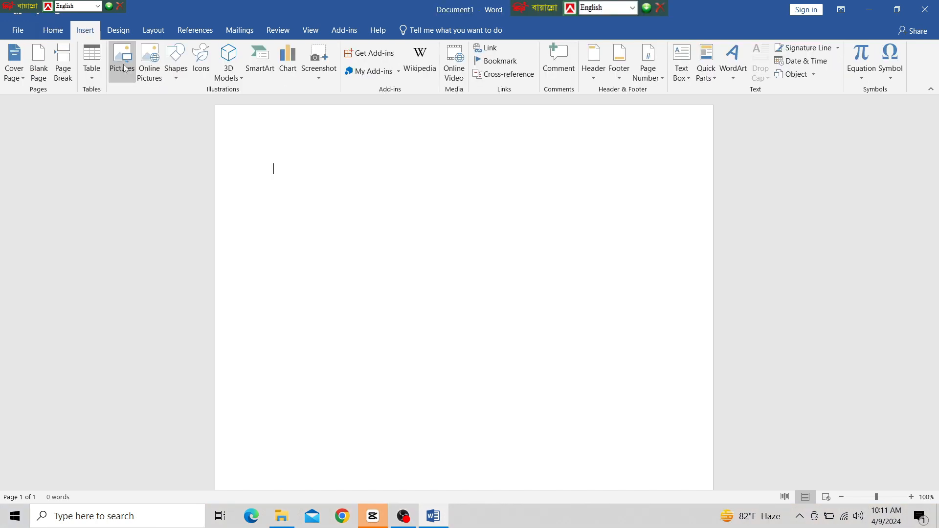
Step: Insert the 3D political map of Bangladesh picture from New Volume (E:) into the blank document
left_click(124, 66)
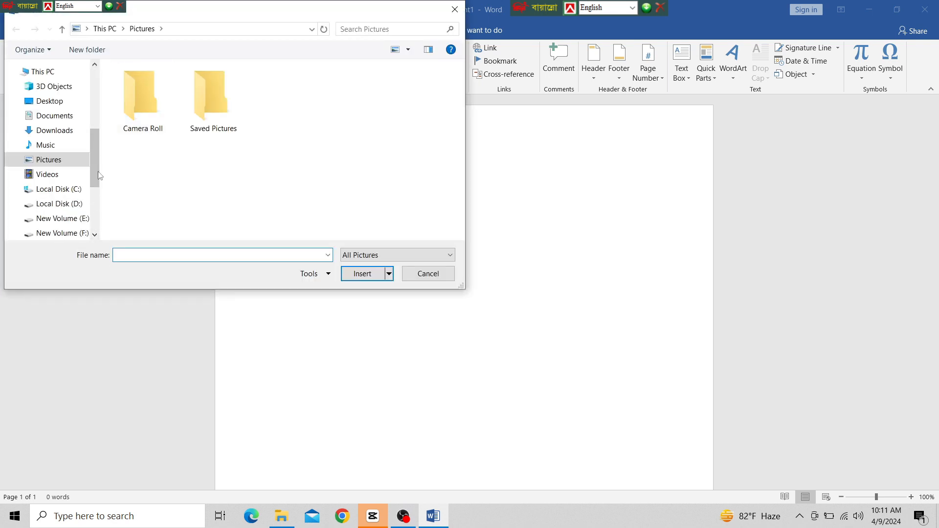
left_click_drag(98, 175, 96, 191)
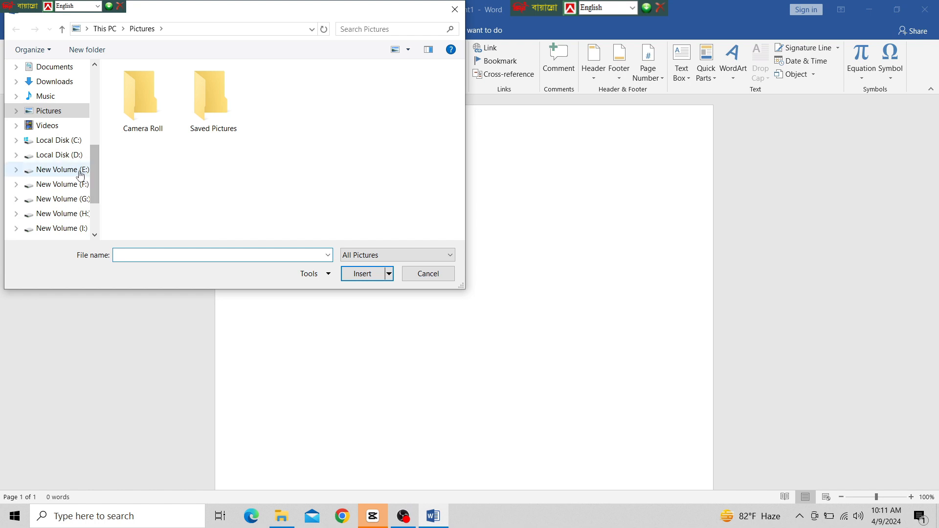
left_click(72, 201)
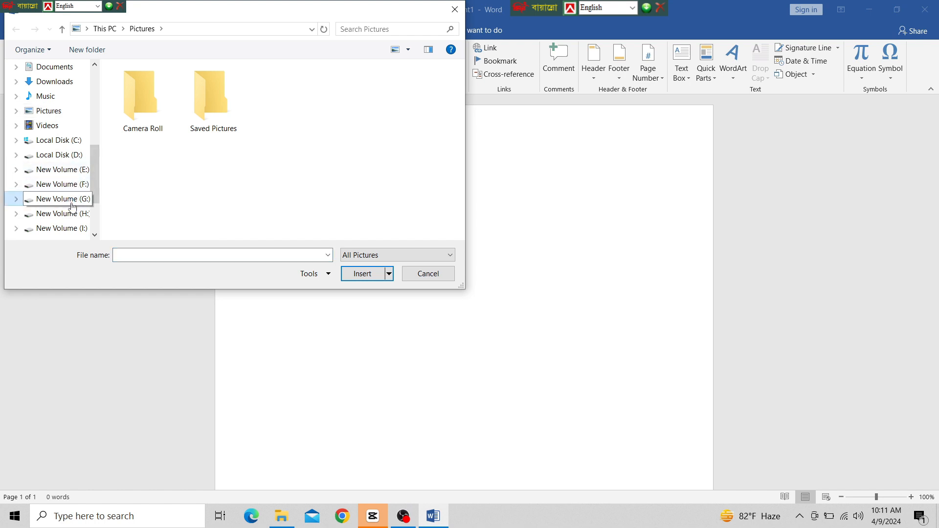
left_click_drag(460, 103, 456, 219)
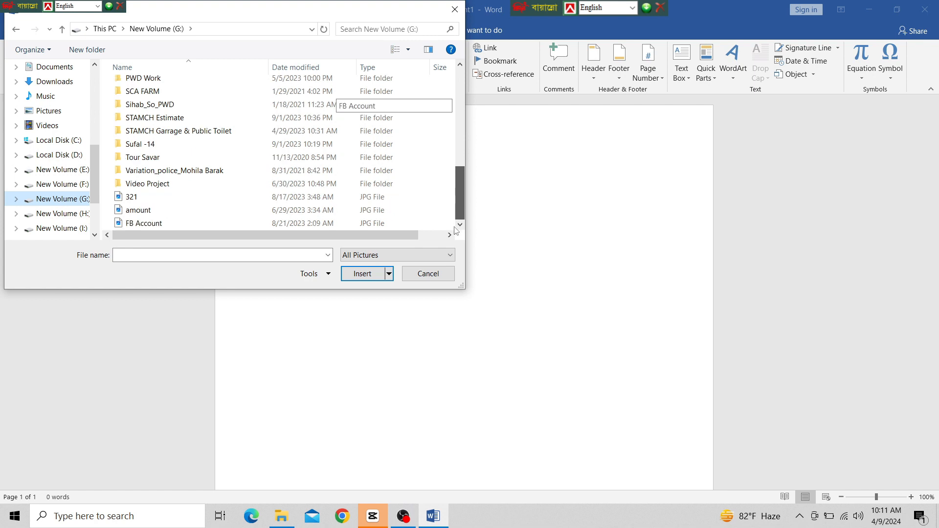
left_click(68, 175)
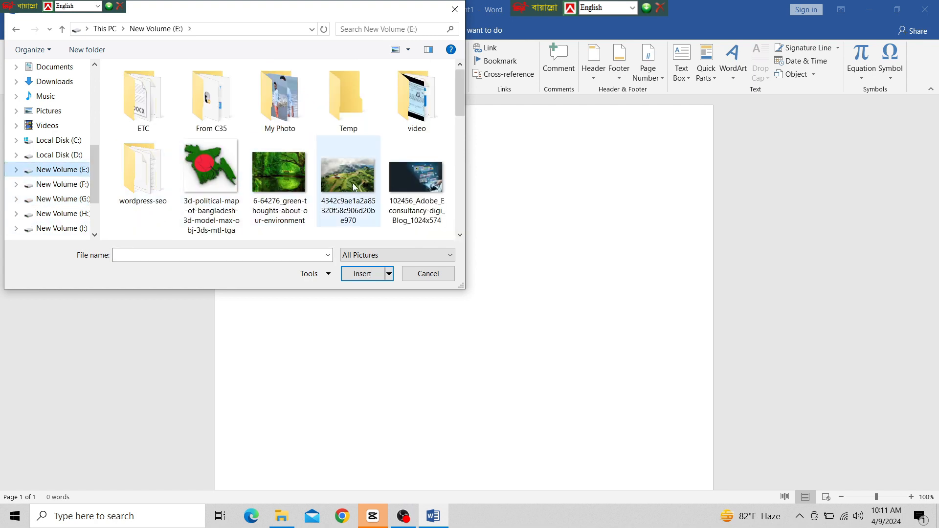
double_click(228, 191)
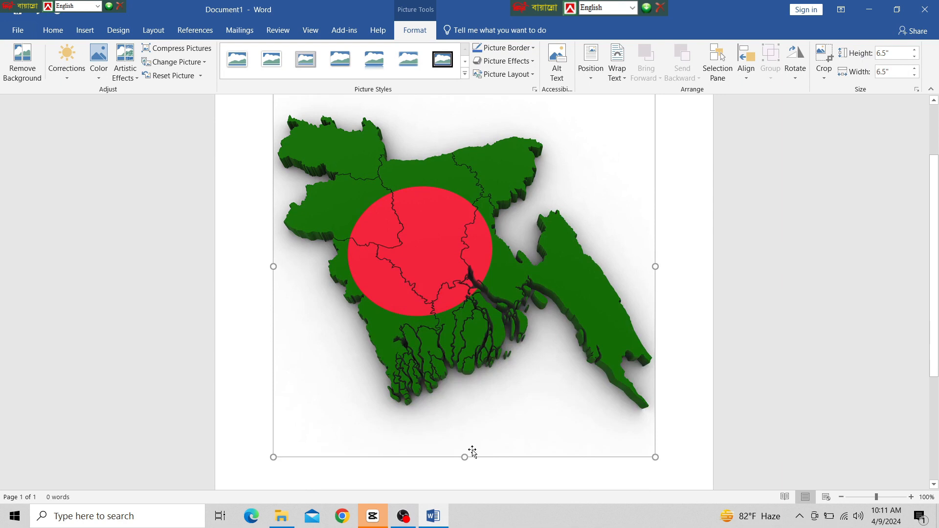
Step: Shrink the map picture proportionally to about 2.16" by 2.16"
left_click_drag(655, 456, 412, 175)
scroll(440, 230, "up", 3)
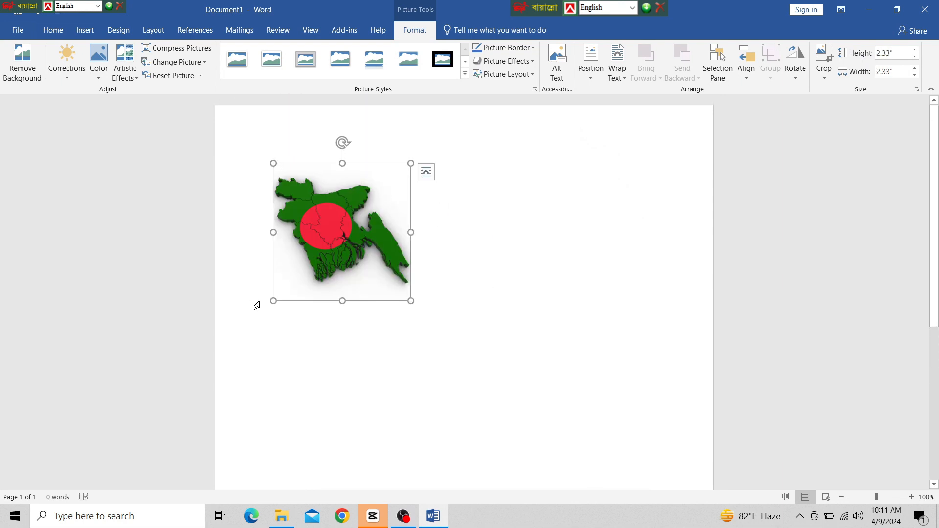
left_click_drag(274, 301, 283, 291)
left_click_drag(392, 210, 352, 219)
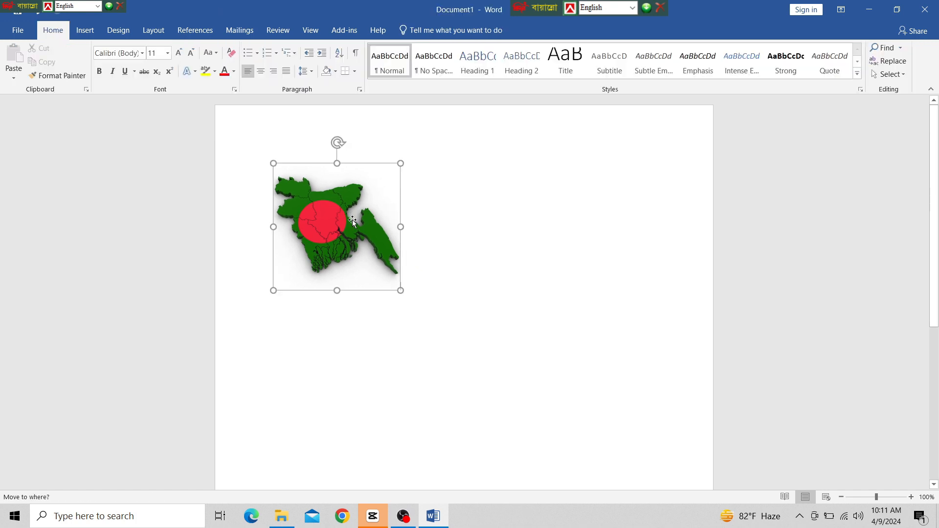
Step: Try squashing and shrinking the map picture, undo both changes, and stretch it taller from its lower edge
left_click_drag(336, 291, 343, 227)
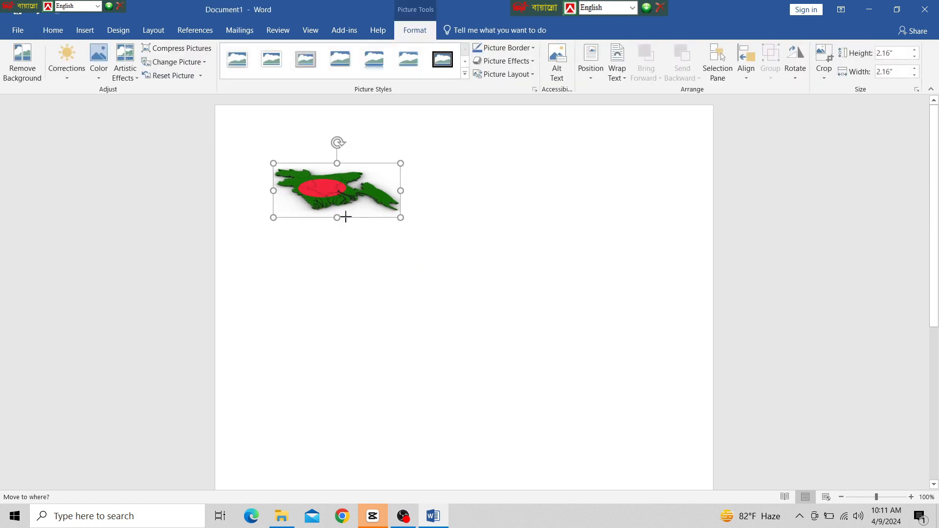
left_click_drag(398, 165, 360, 197)
key("ctrl+z")
key("ctrl+z")
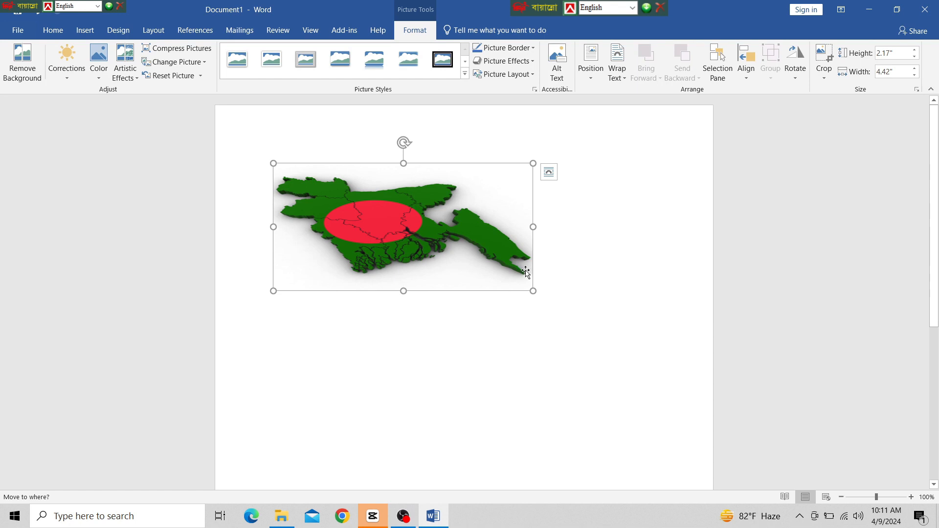
left_click_drag(400, 292, 402, 395)
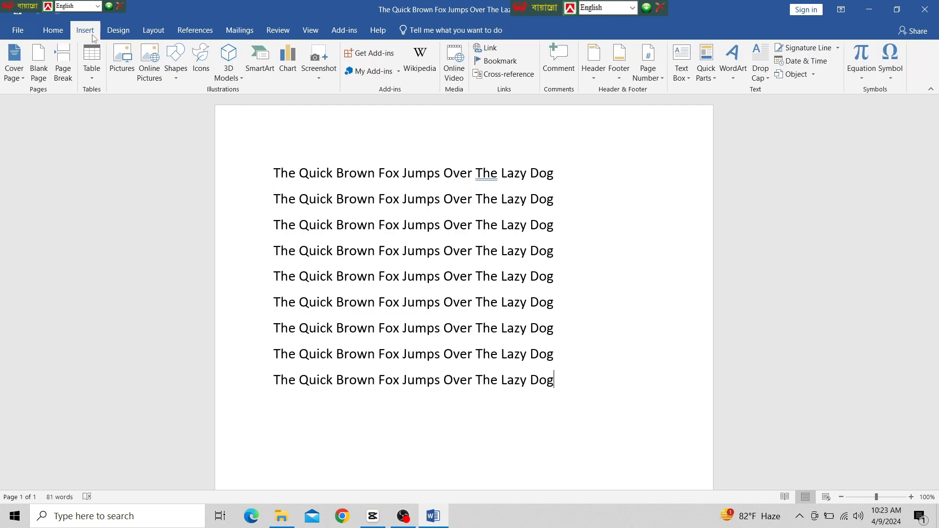
left_click(659, 79)
left_click(668, 92)
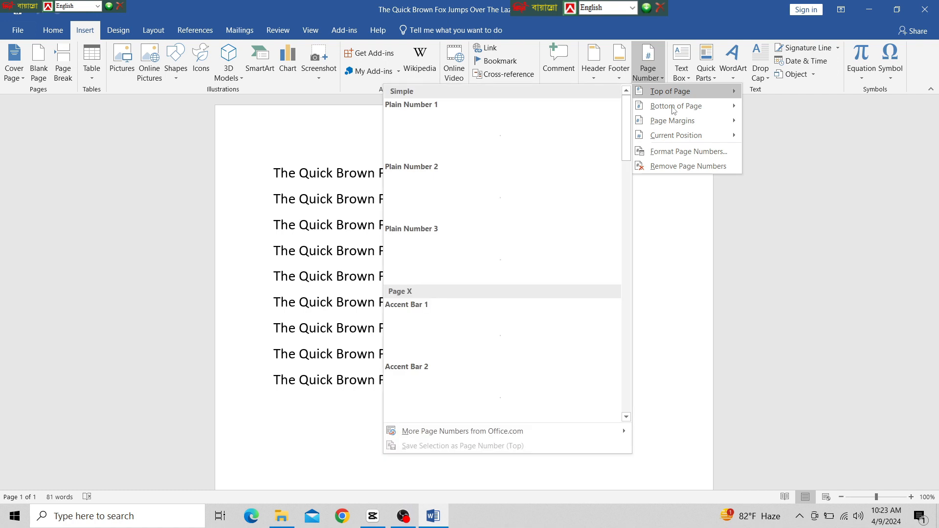
left_click(242, 228)
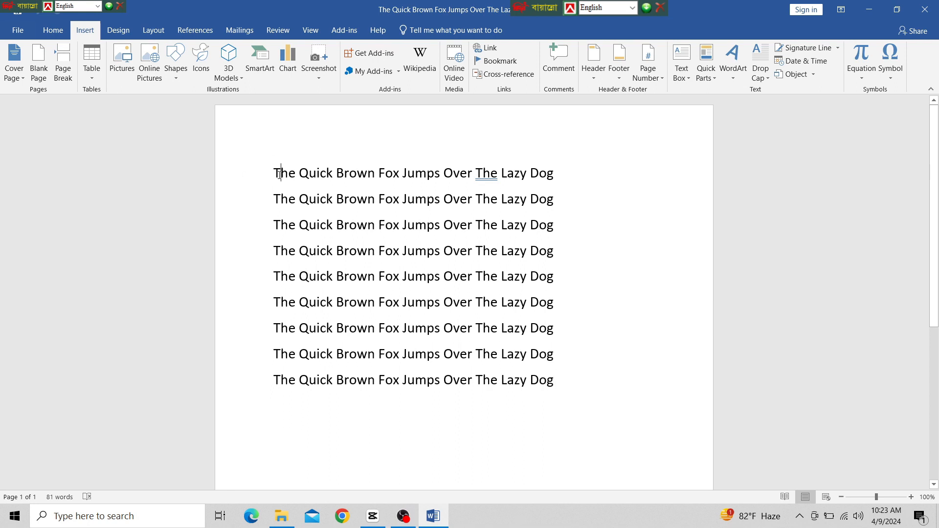
left_click(53, 30)
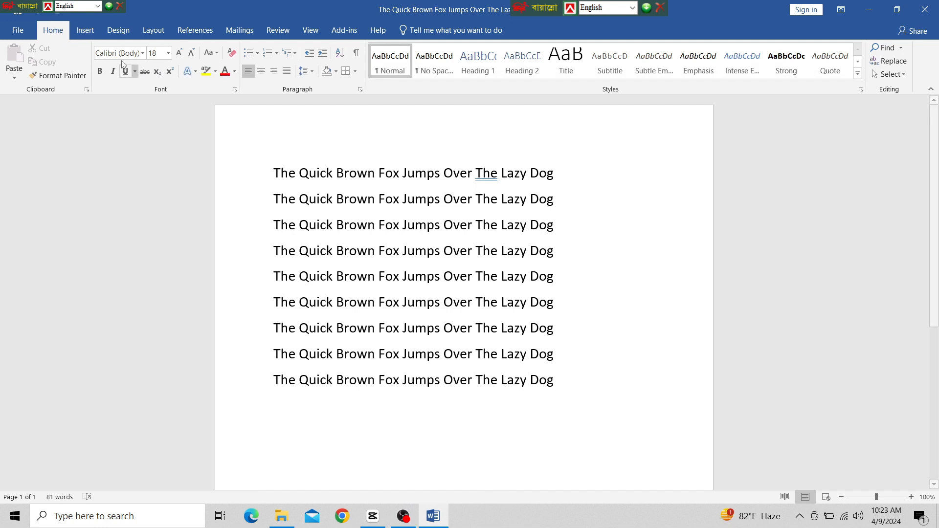
left_click(86, 31)
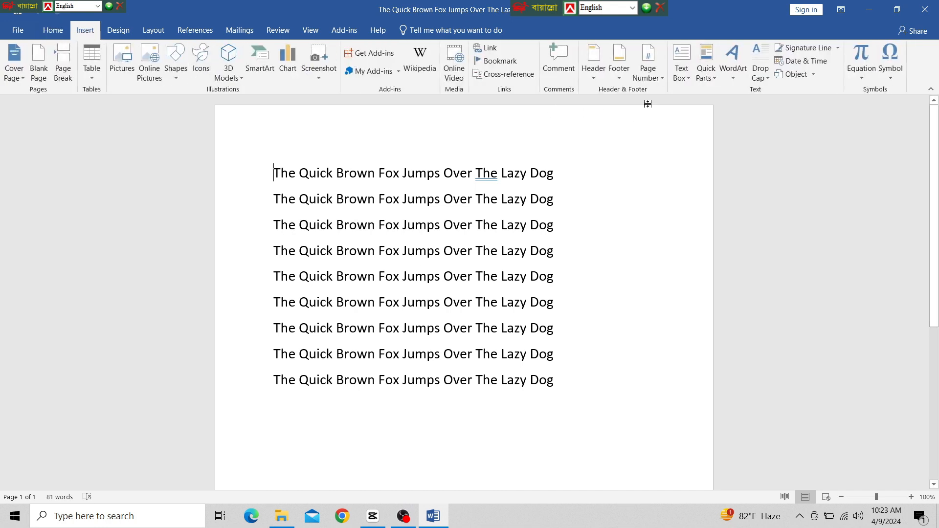
Step: Insert a centred page number at the bottom of the page in the fox document using Plain Number 2
left_click(655, 78)
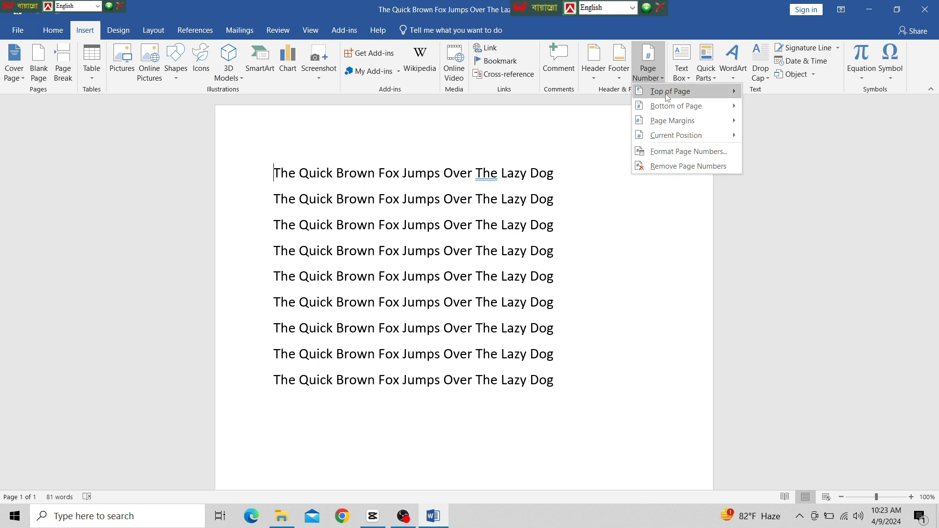
mouse_move(664, 110)
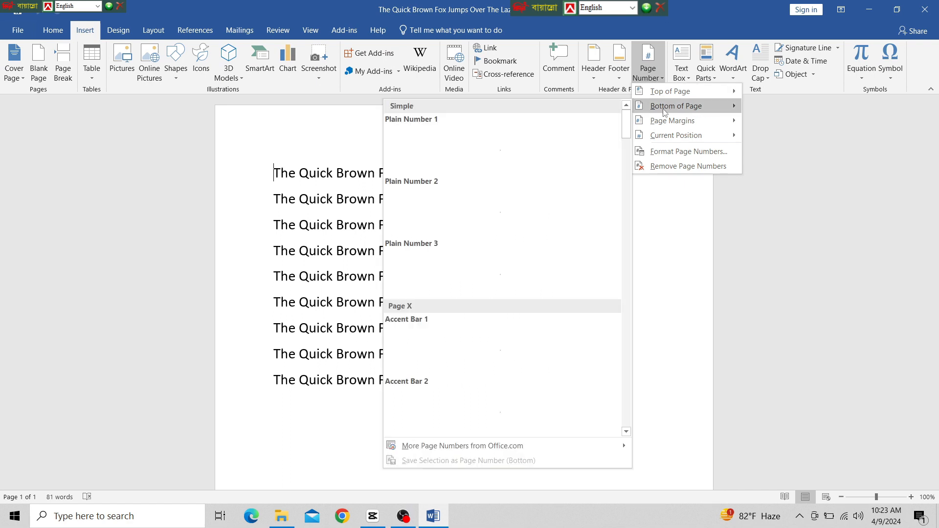
left_click(458, 224)
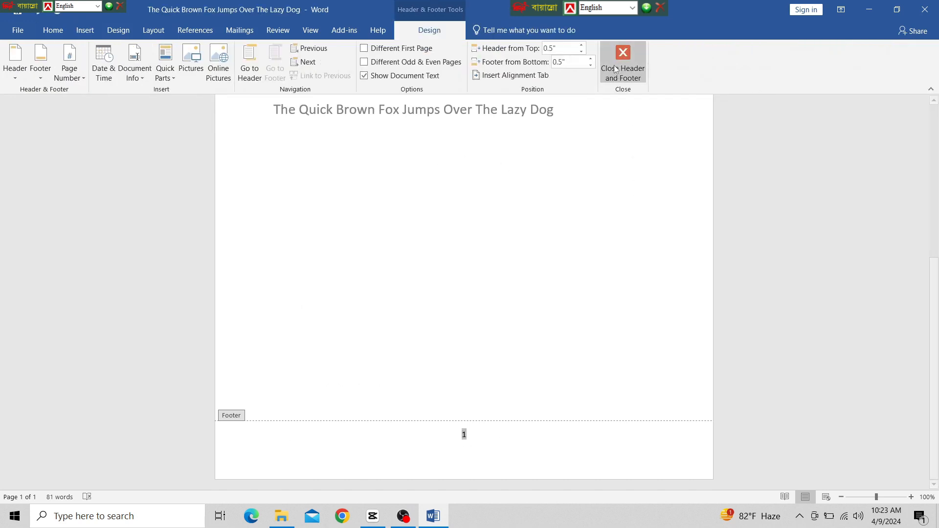
scroll(511, 408, "up", 5)
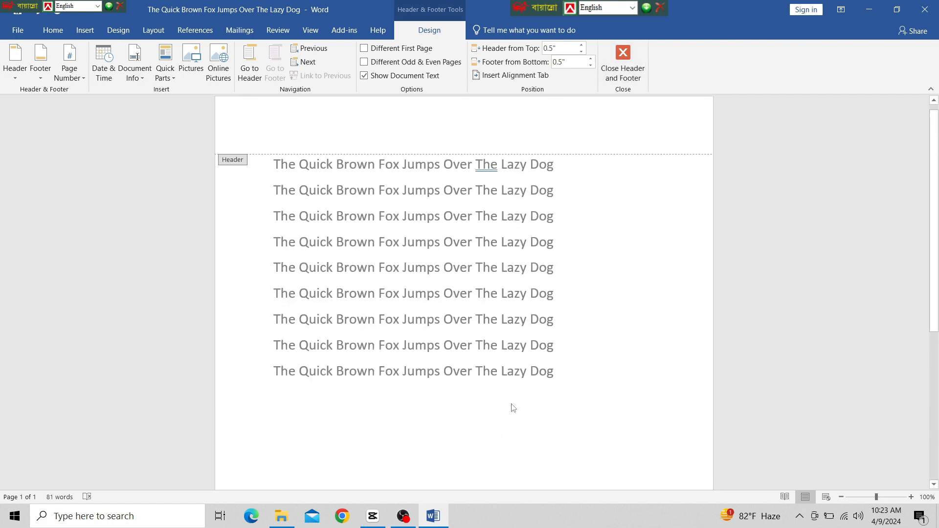
scroll(400, 244, "down", 3)
scroll(400, 254, "down", 2)
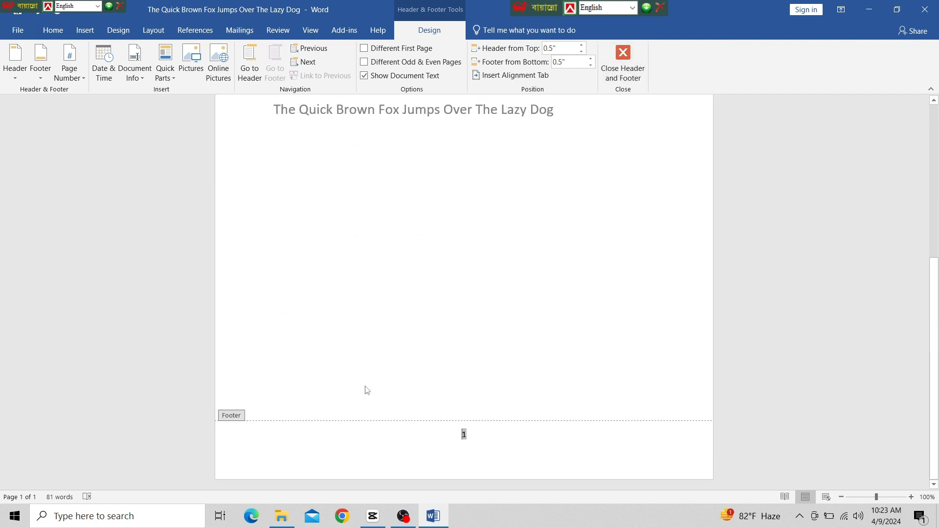
scroll(293, 425, "up", 5)
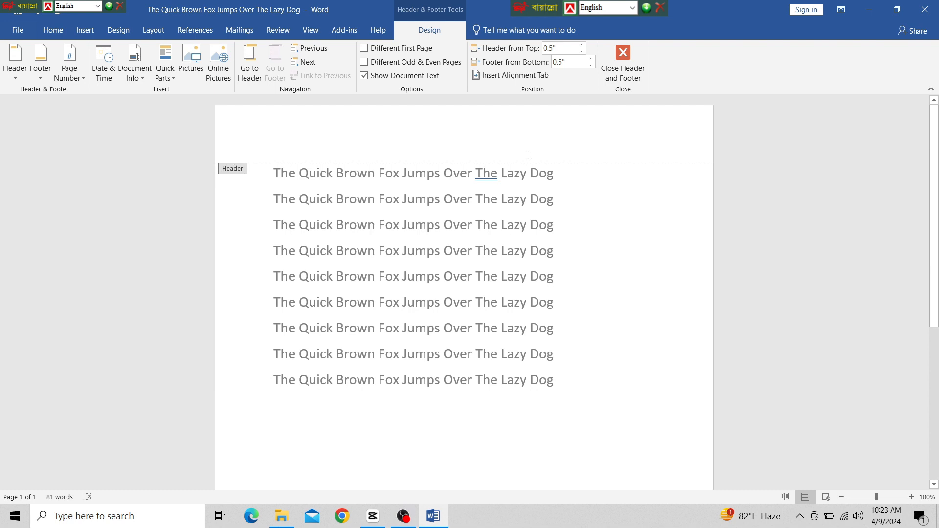
scroll(503, 245, "down", 5)
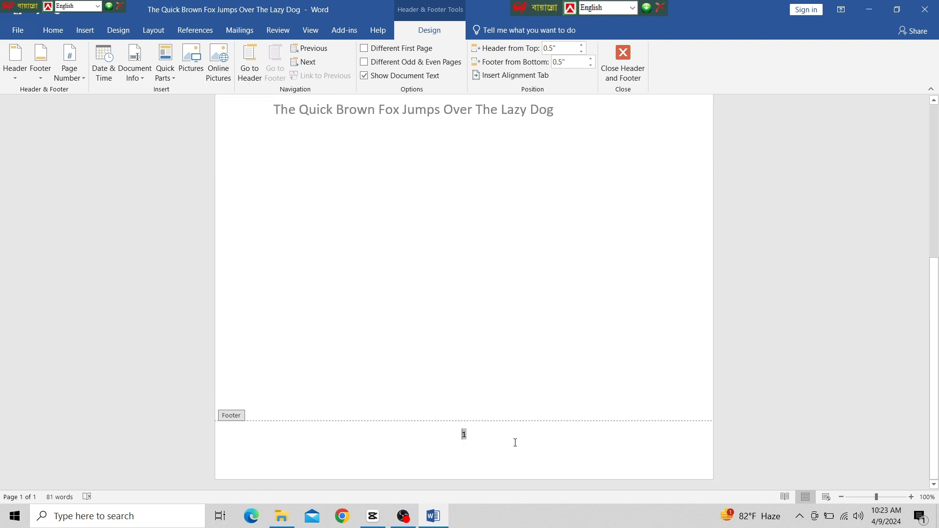
Step: Delete the page number from the footer and close header and footer editing
key("Delete")
scroll(650, 218, "up", 5)
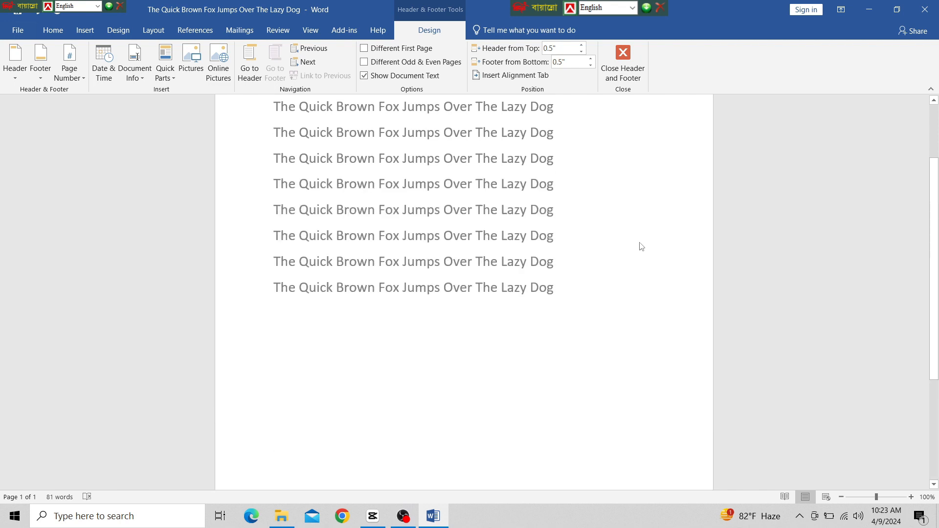
left_click(635, 66)
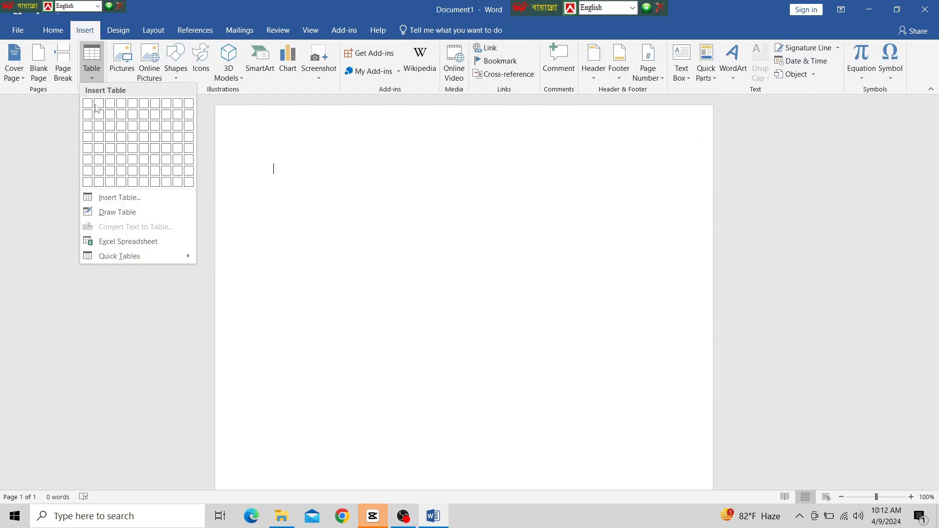
Step: Insert a table with two columns and one row, make its row taller, and narrow the first column
left_click(98, 112)
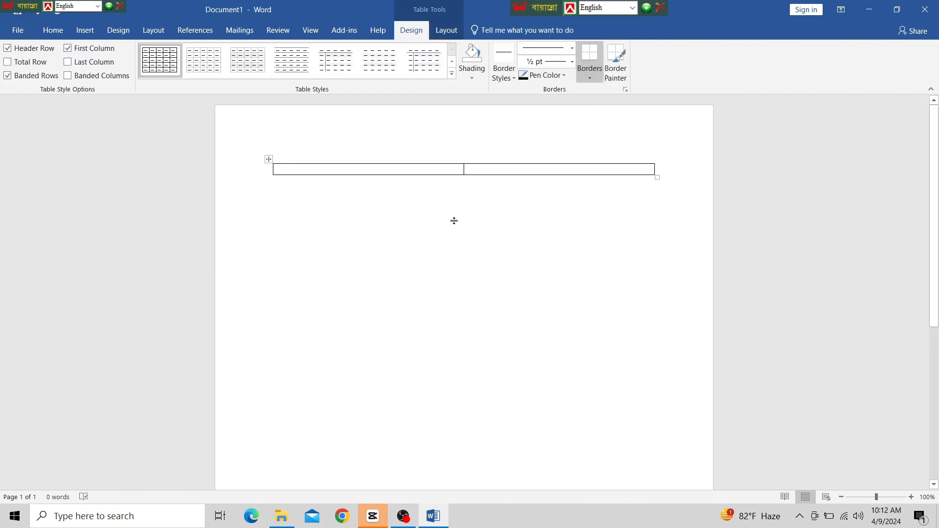
left_click_drag(454, 221, 453, 258)
left_click_drag(463, 212, 335, 213)
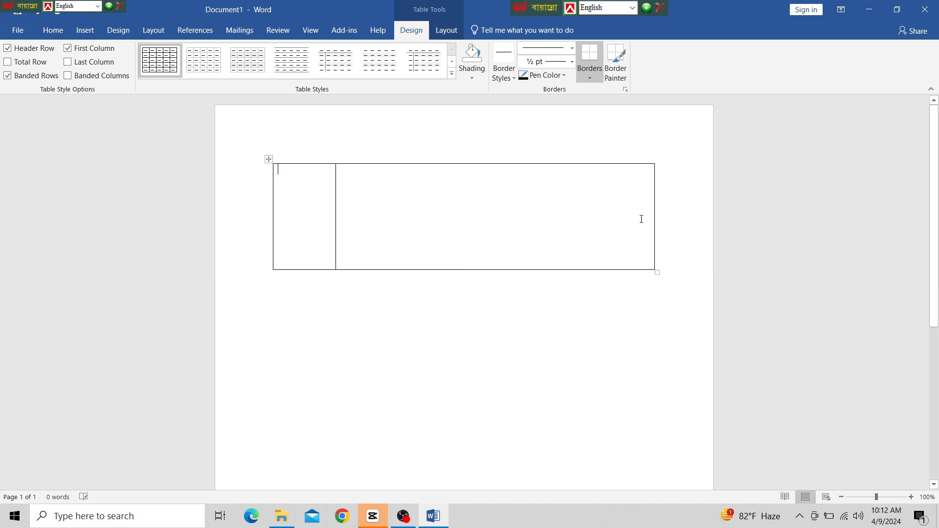
mouse_move(653, 224)
left_mouse_down()
mouse_move(379, 222)
mouse_move(655, 239)
left_mouse_up()
Step: Draw six vertical dividers across the table's wide second cell with Draw Table
left_click(85, 30)
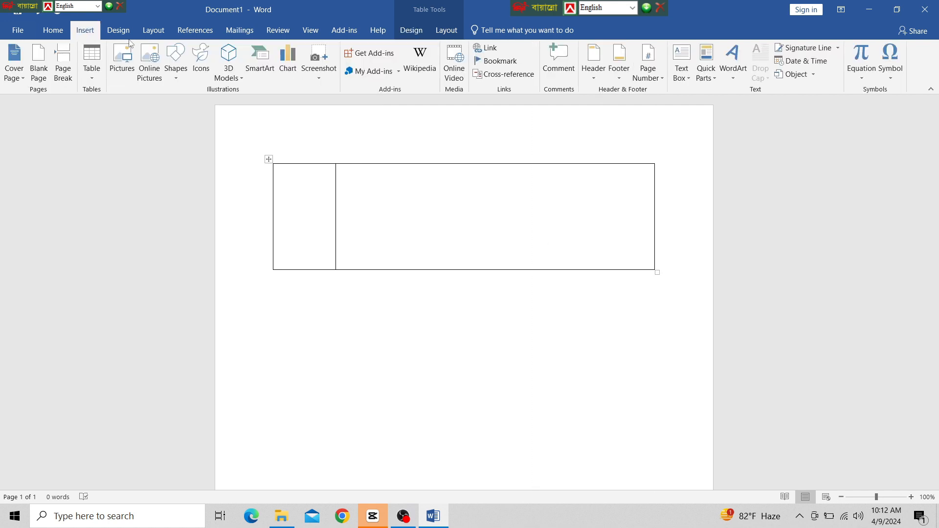
left_click(93, 77)
left_click(123, 212)
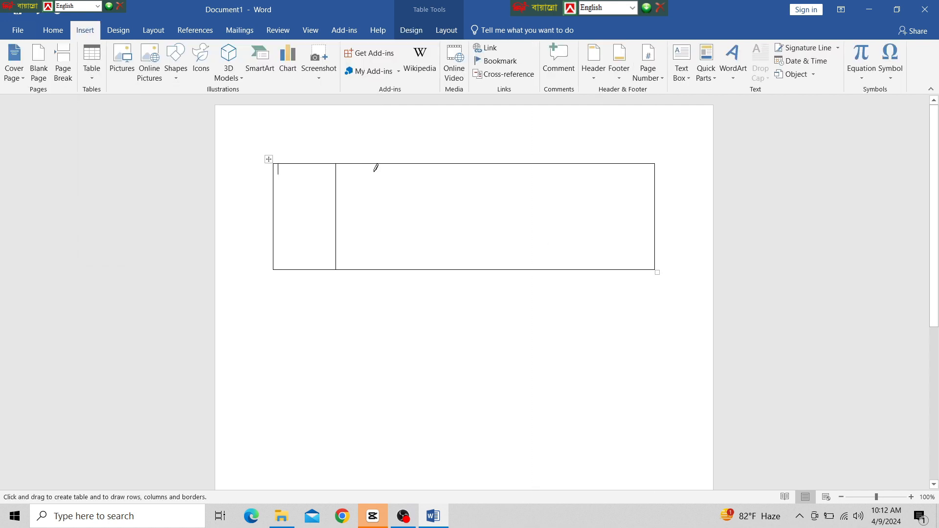
left_click_drag(383, 159, 375, 268)
mouse_move(420, 159)
left_mouse_down()
mouse_move(419, 226)
mouse_move(433, 239)
left_mouse_up()
left_click_drag(480, 164, 477, 249)
left_click_drag(532, 161, 529, 257)
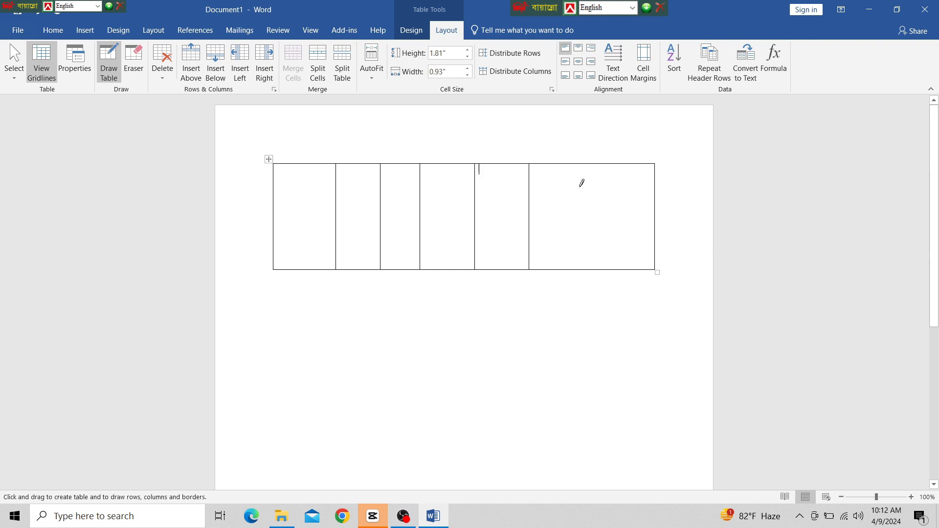
left_click_drag(581, 190, 580, 256)
left_click_drag(622, 153, 621, 264)
Step: Draw three horizontal lines across the full table to split it into four rows
mouse_move(275, 185)
left_mouse_down()
mouse_move(643, 205)
mouse_move(655, 184)
left_mouse_up()
left_click_drag(272, 209, 642, 211)
left_click_drag(277, 241, 398, 243)
left_click_drag(647, 240, 648, 241)
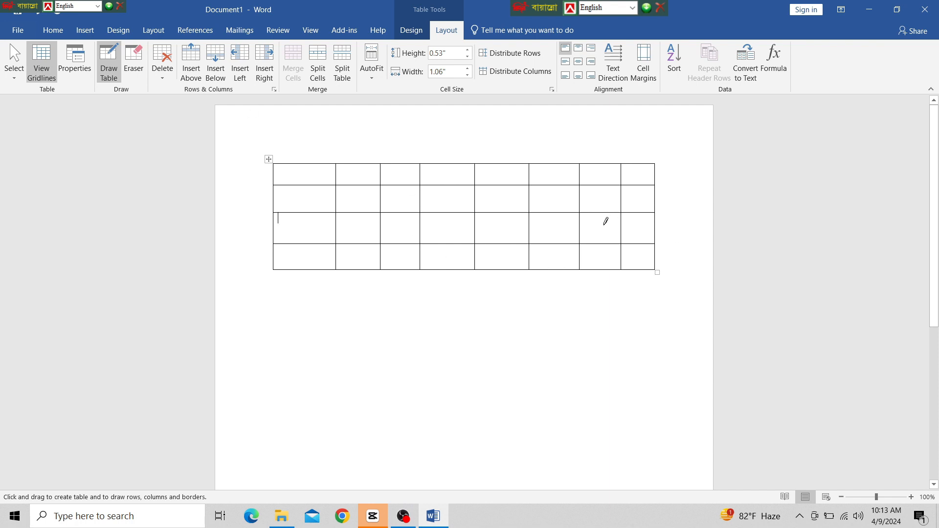
Step: Stop drawing and delete the whole table
key("Escape")
left_click(268, 158)
key("BackSpace")
Step: Insert a table with seven columns and eight rows
left_click(85, 31)
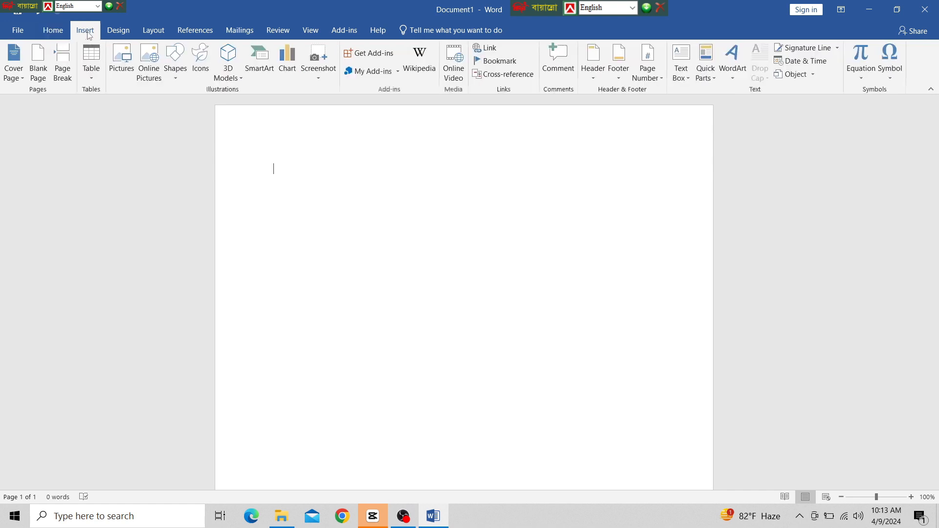
left_click(90, 69)
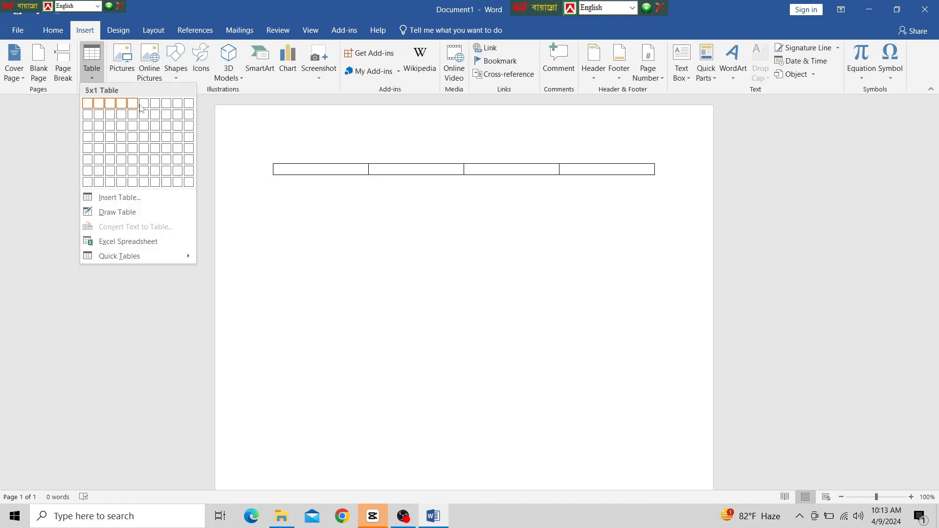
left_click(156, 182)
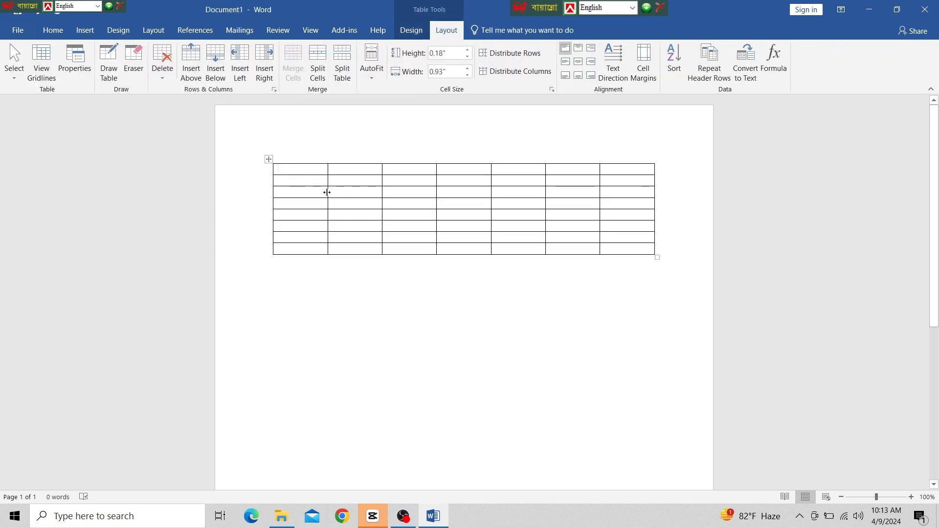
Step: Widen the table's second column by moving both its borders, and enlarge the whole table downward from its lower corner
left_click_drag(306, 193, 324, 202)
mouse_move(383, 192)
left_mouse_down()
mouse_move(350, 191)
mouse_move(386, 195)
left_mouse_up()
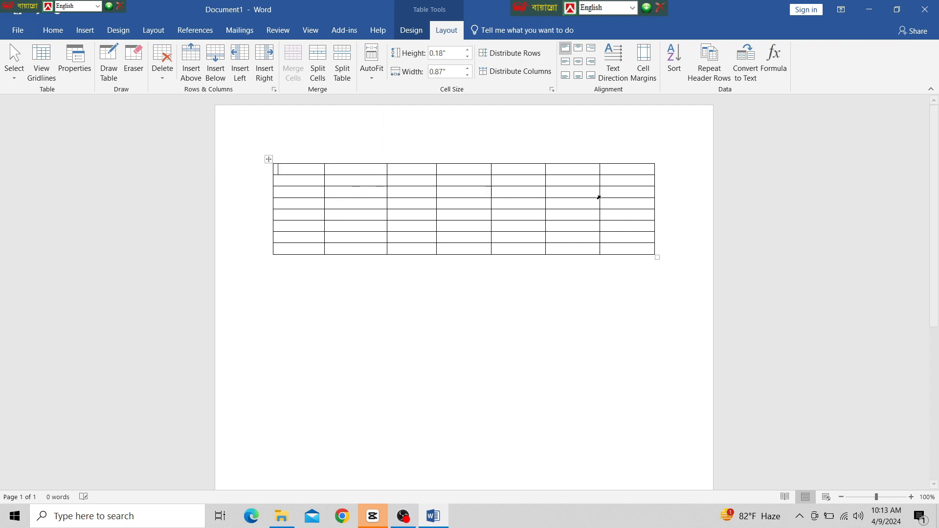
left_click(268, 159)
left_click_drag(657, 258, 669, 365)
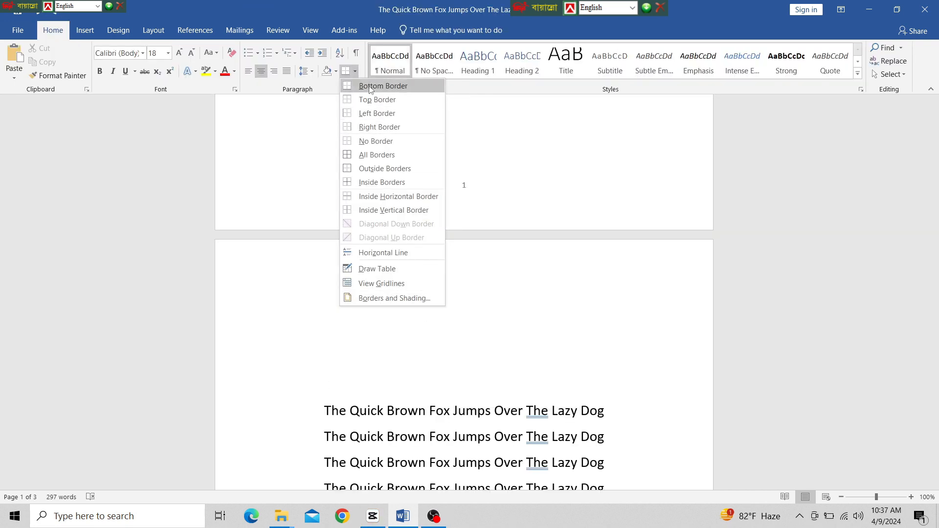
Step: Set up a box page border using the thick black line style edged by thinner lines
left_click(403, 299)
left_click(373, 170)
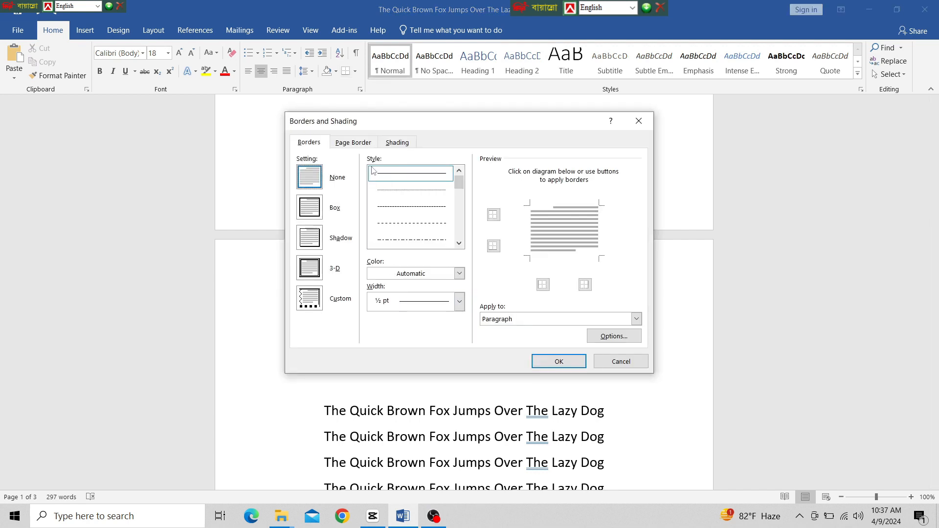
left_click(349, 144)
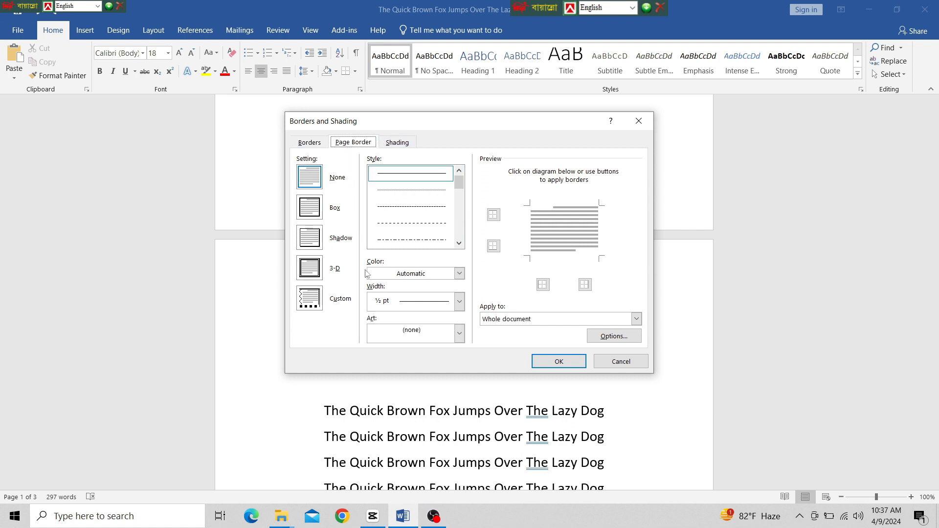
left_click(314, 210)
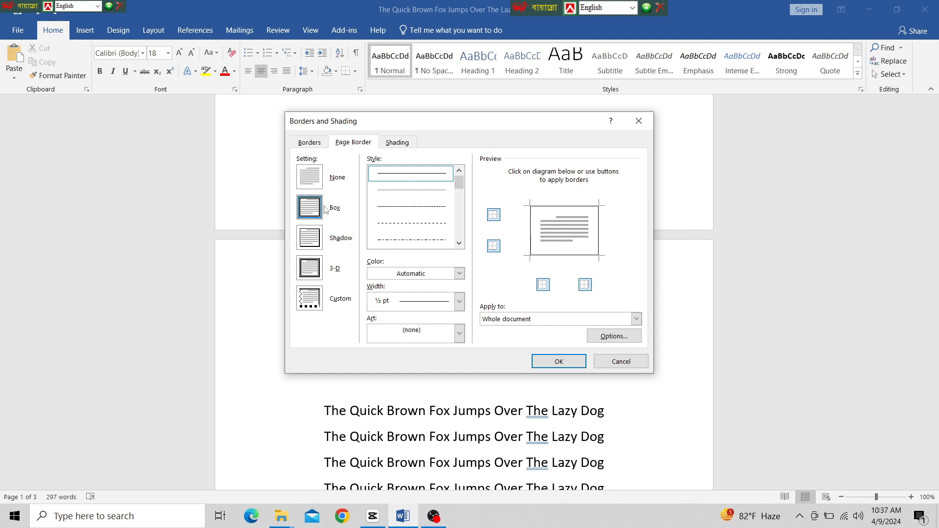
left_click_drag(464, 190, 461, 211)
left_click(442, 199)
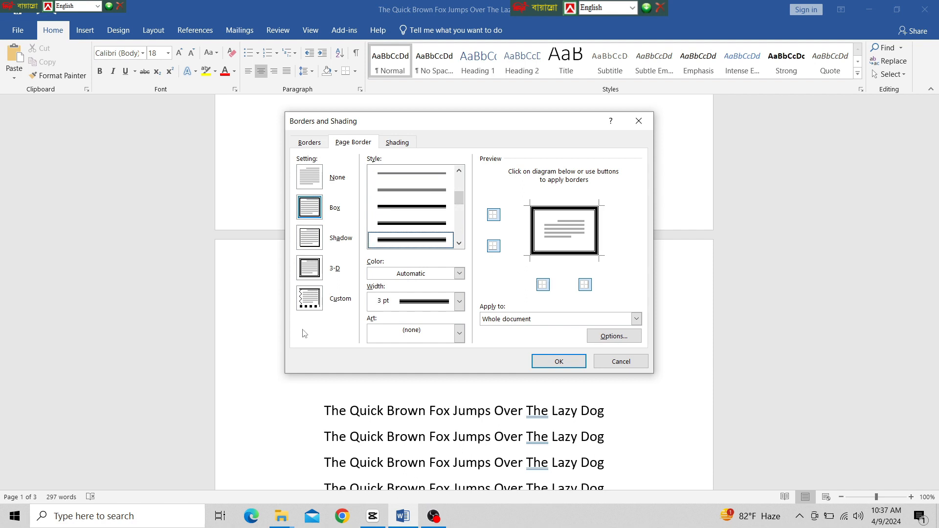
Step: Keep the border at 3 pt width and automatic colour, and apply it to the whole document
left_click(459, 301)
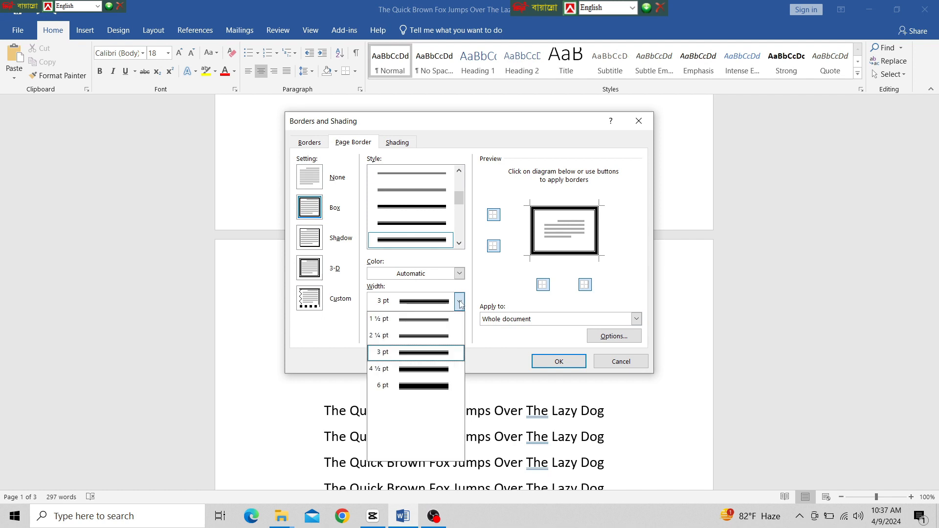
left_click(460, 273)
left_click(460, 274)
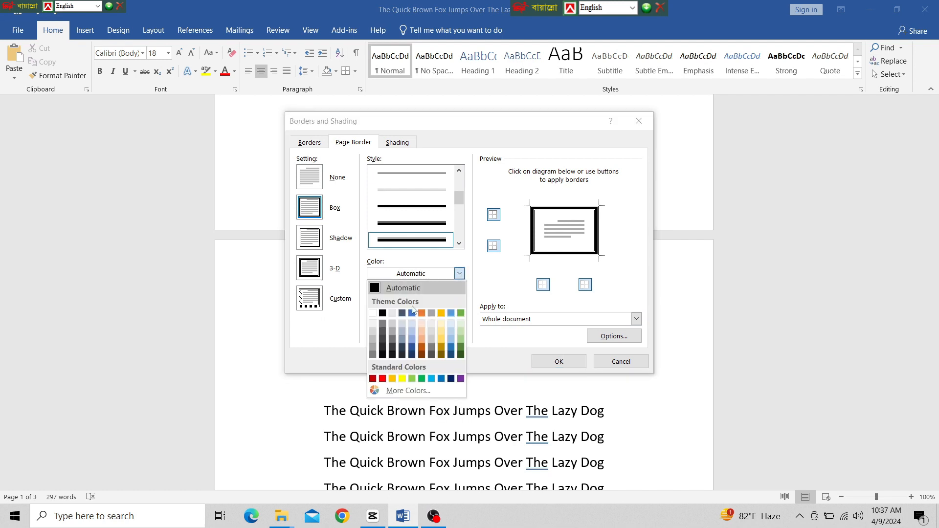
left_click(512, 342)
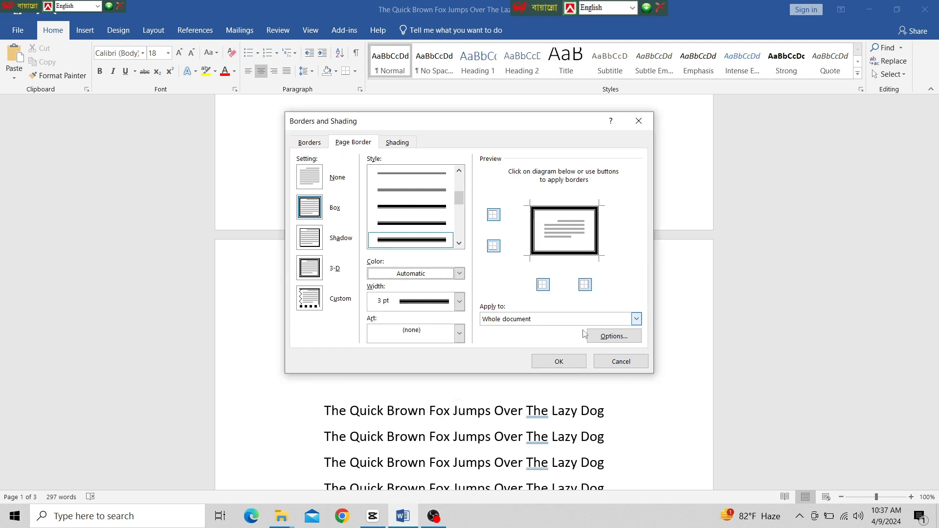
left_click(559, 362)
scroll(449, 313, "down", 15)
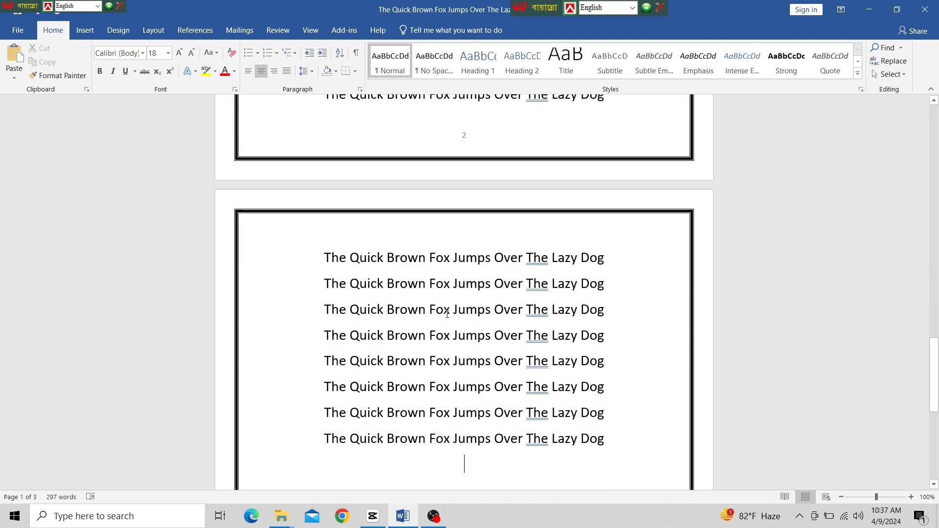
scroll(447, 308, "up", 10)
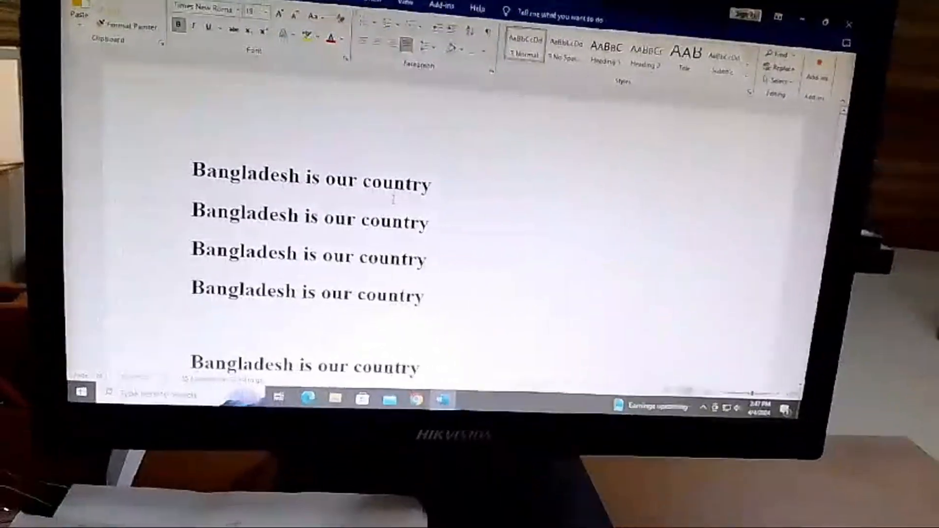
Step: Delete the blank line between the fourth and fifth "Bangladesh is our country" lines
scroll(384, 215, "down", 2)
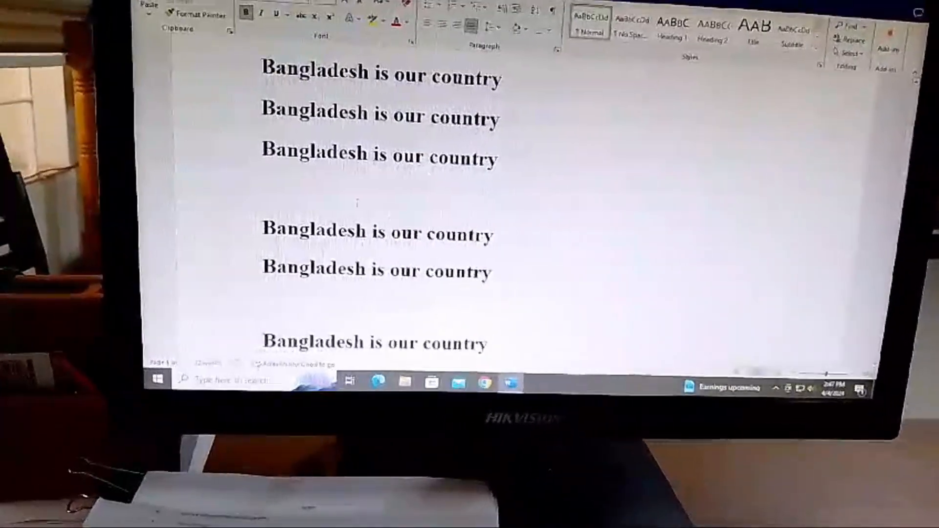
key("BackSpace")
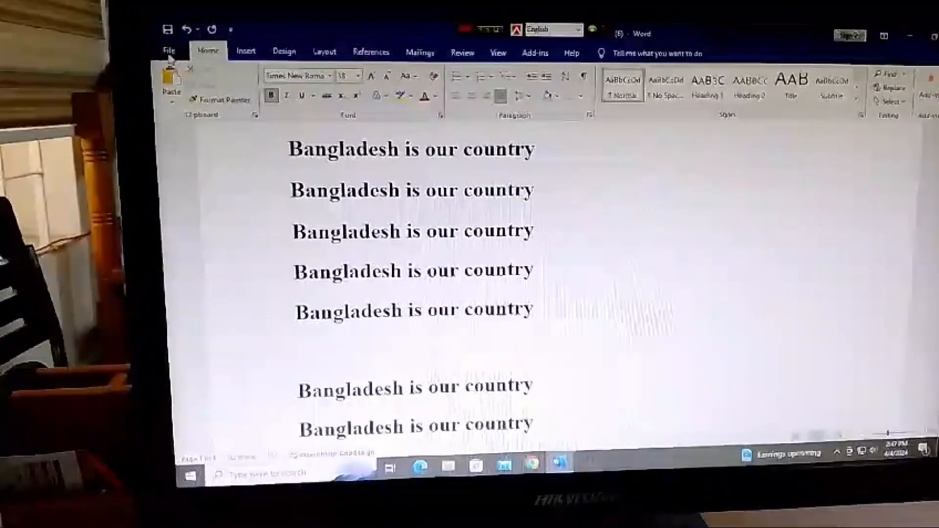
Step: Print the document with a Custom Print page range of 1-1
left_click(116, 33)
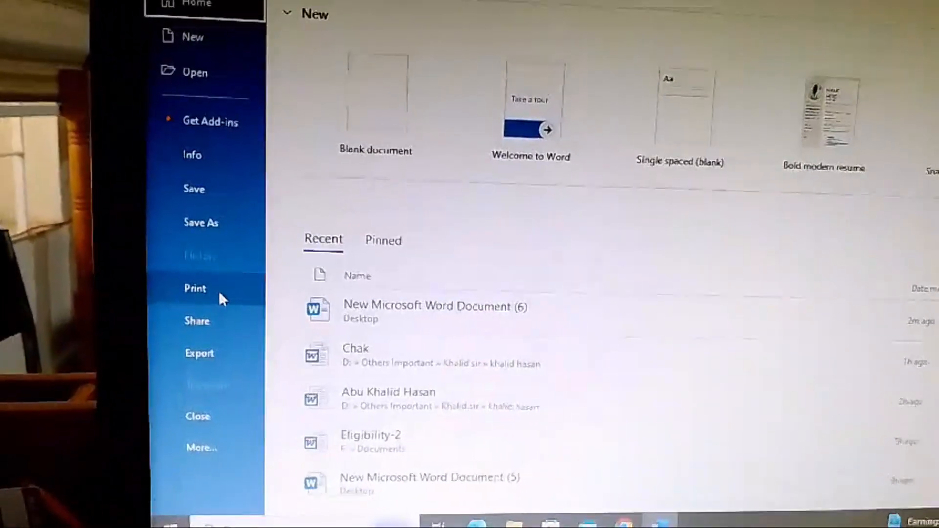
left_click(199, 296)
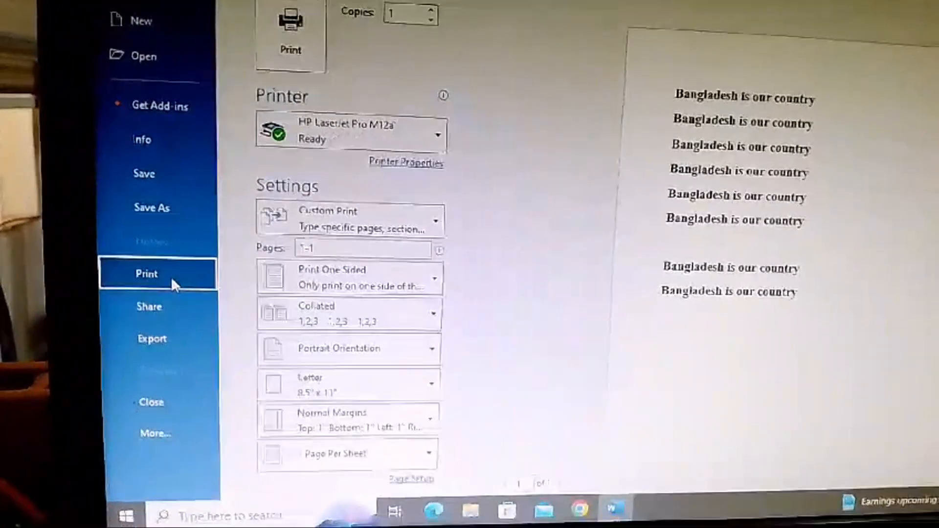
left_click(342, 218)
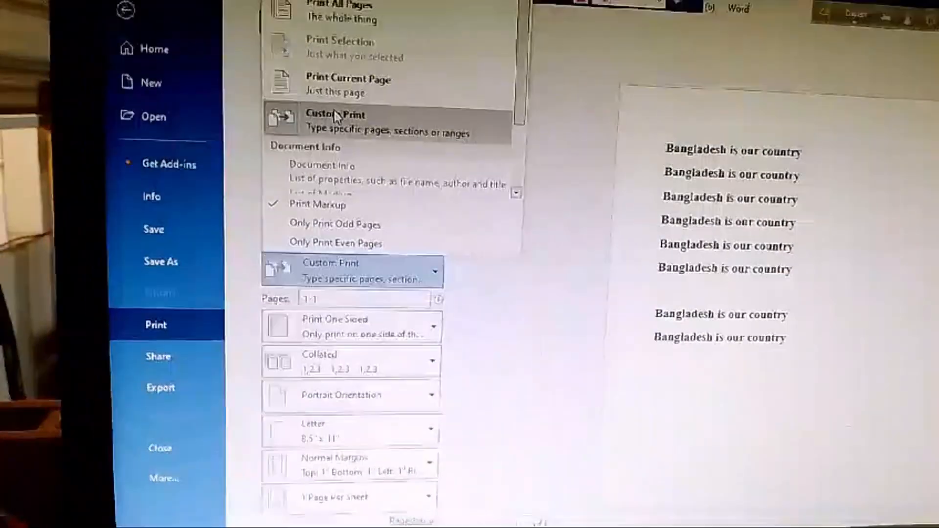
left_click(337, 128)
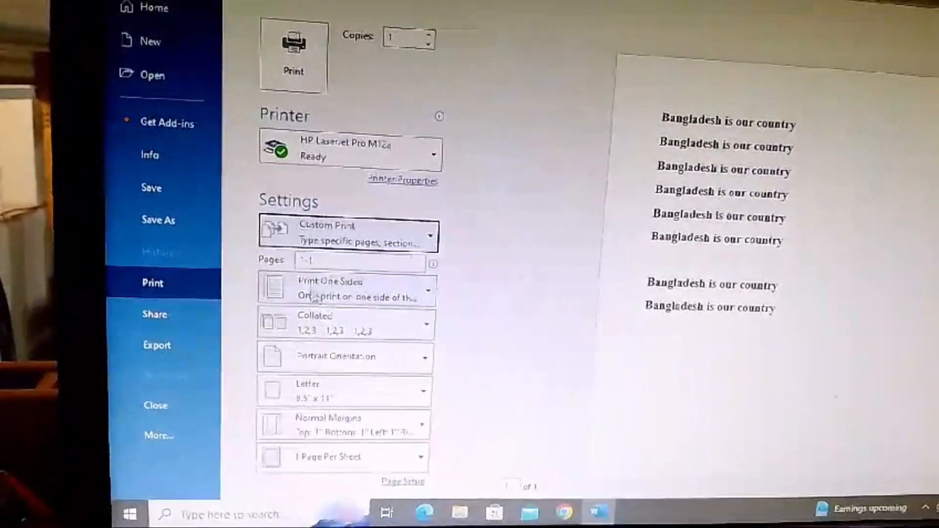
left_click(321, 257)
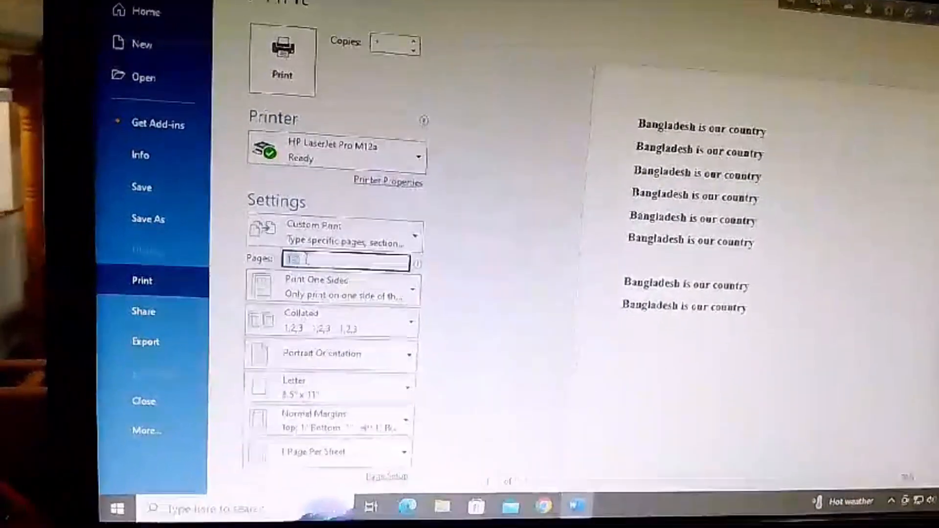
type("-1")
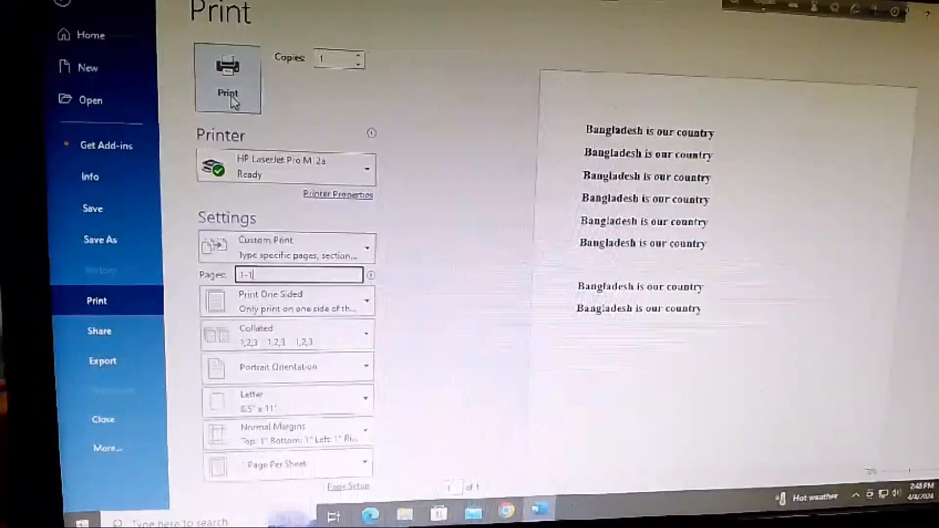
left_click(232, 93)
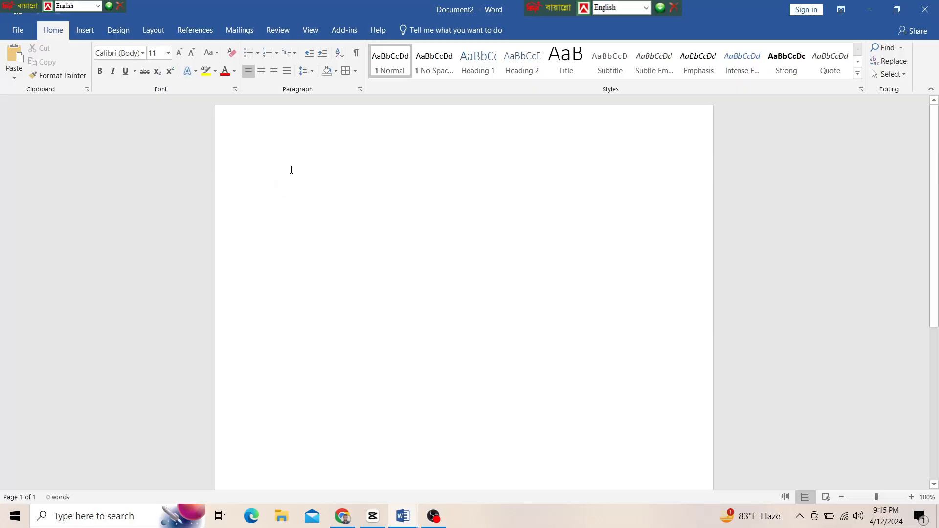
Step: Insert the built-in Pythagorean Theorem equation in the blank document and start a new line below it
left_click(92, 29)
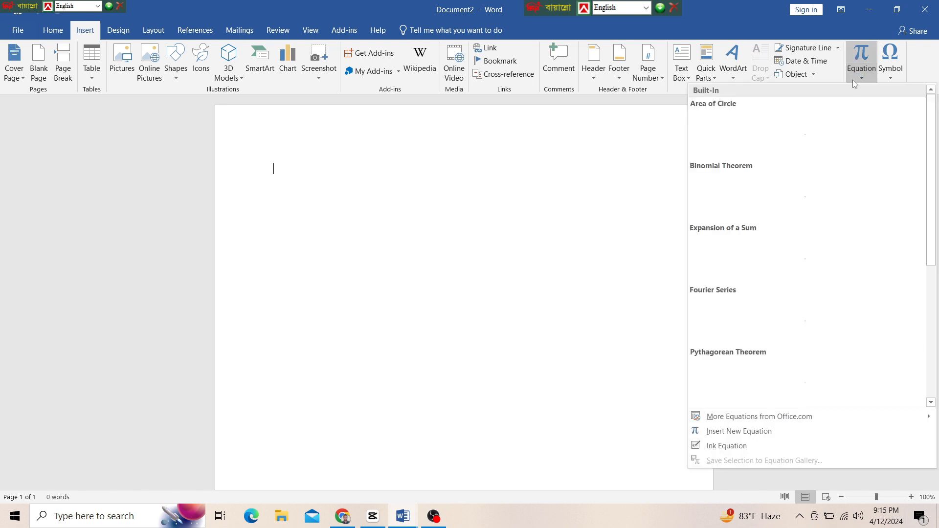
scroll(771, 308, "down", 3)
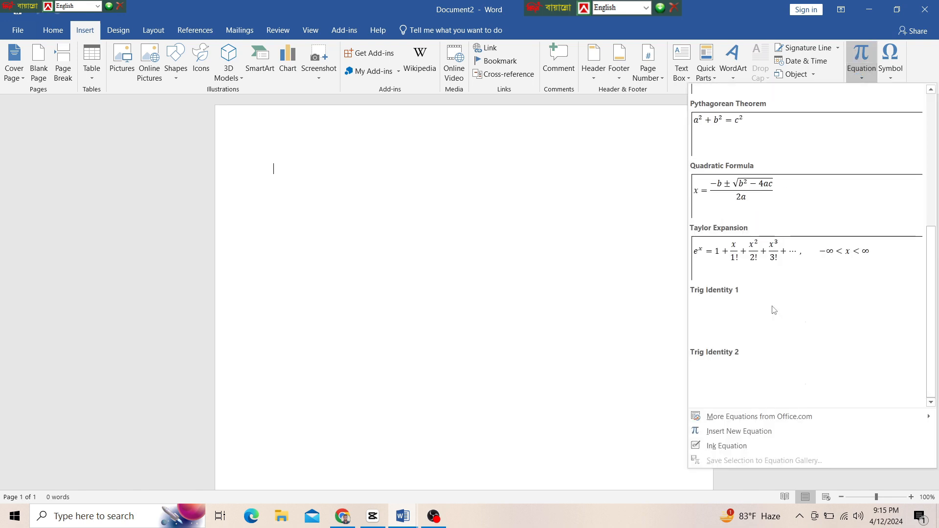
scroll(773, 309, "up", 3)
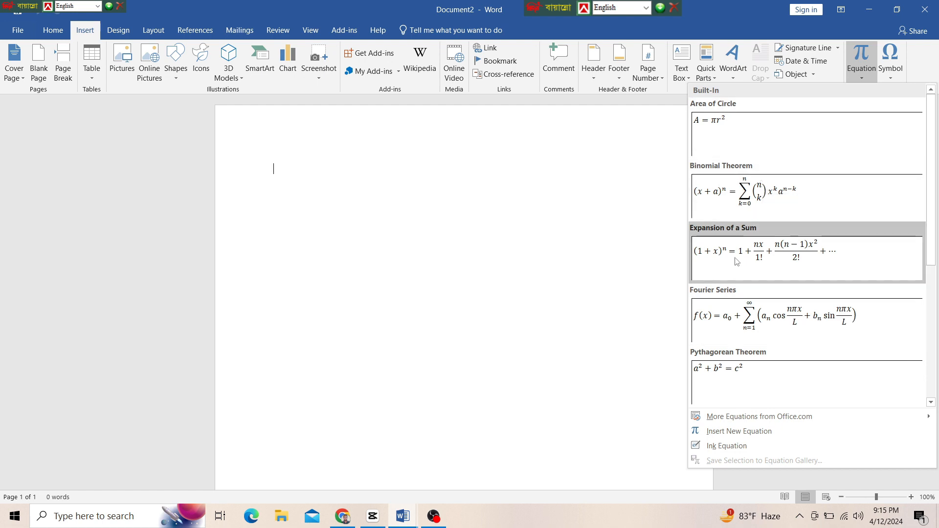
key("Escape")
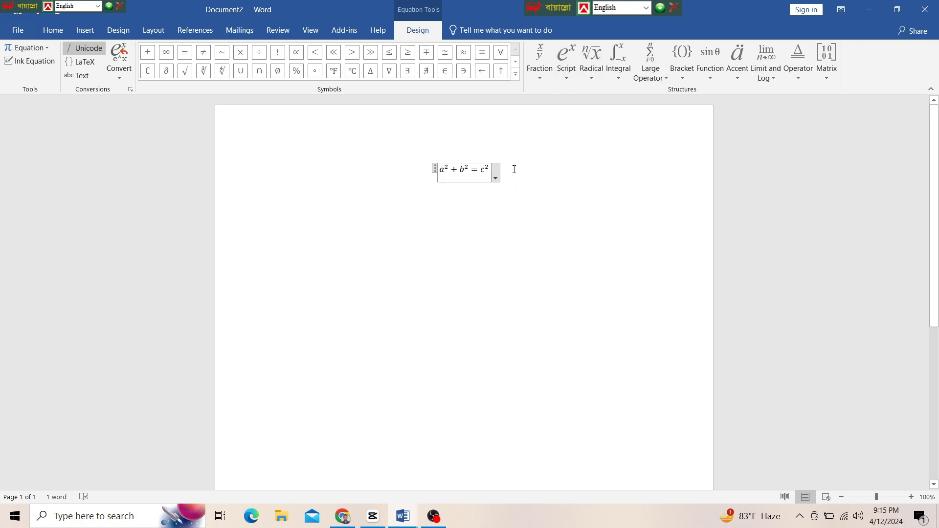
key("Return")
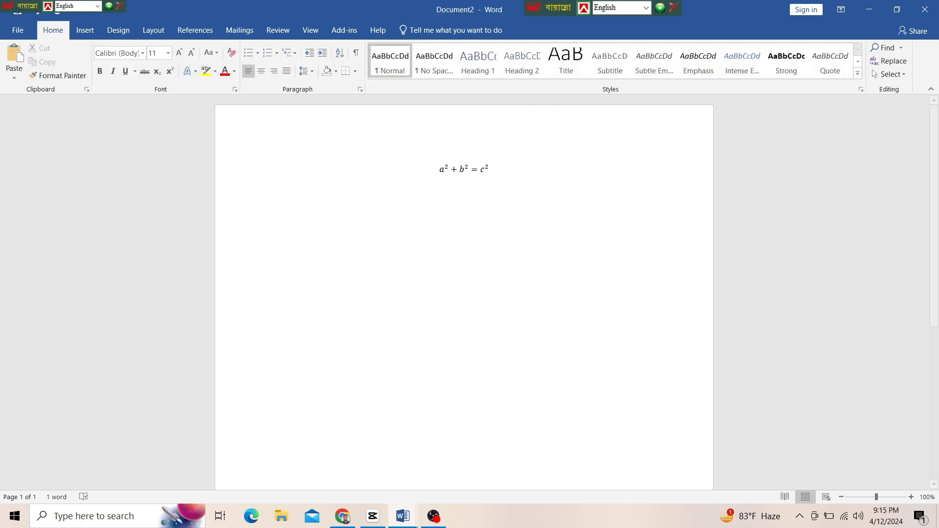
Step: Insert the built-in Binomial Theorem equation below the first equation
left_click(85, 30)
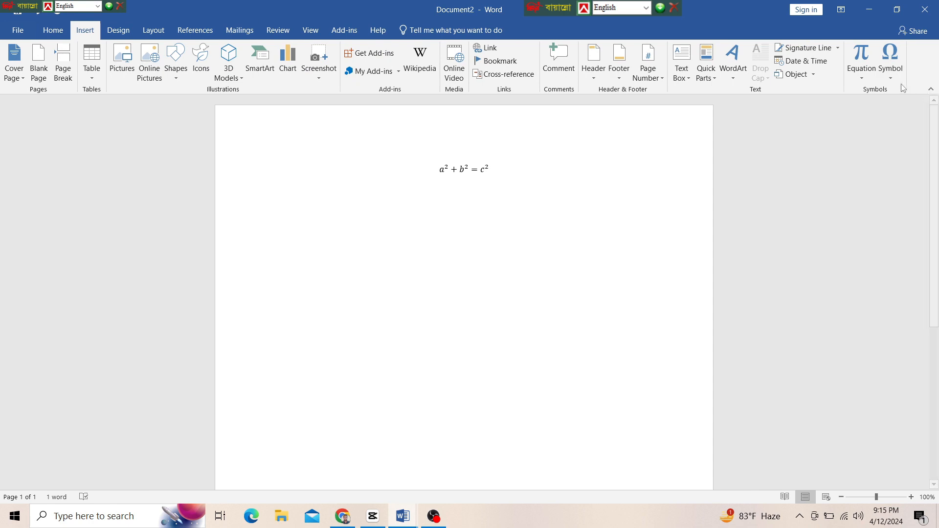
left_click(862, 80)
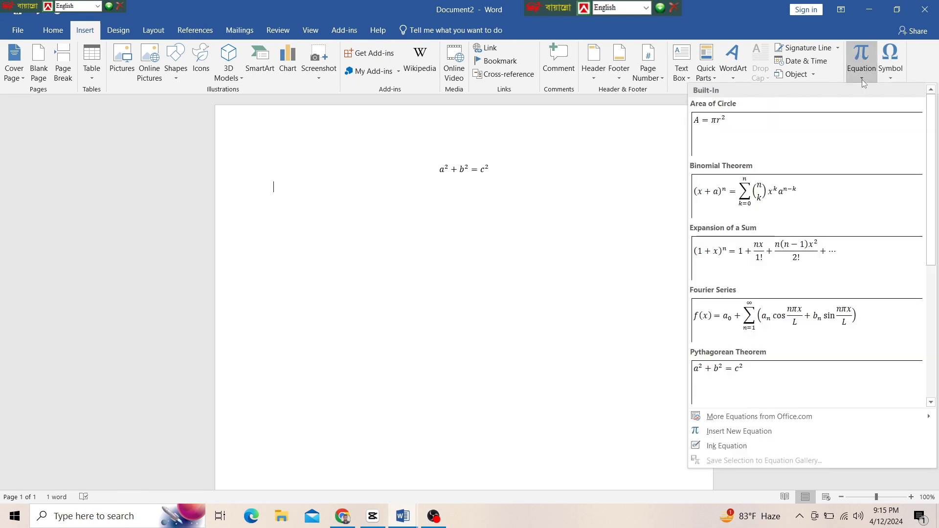
scroll(734, 345, "down", 4)
scroll(733, 348, "up", 4)
left_click(751, 202)
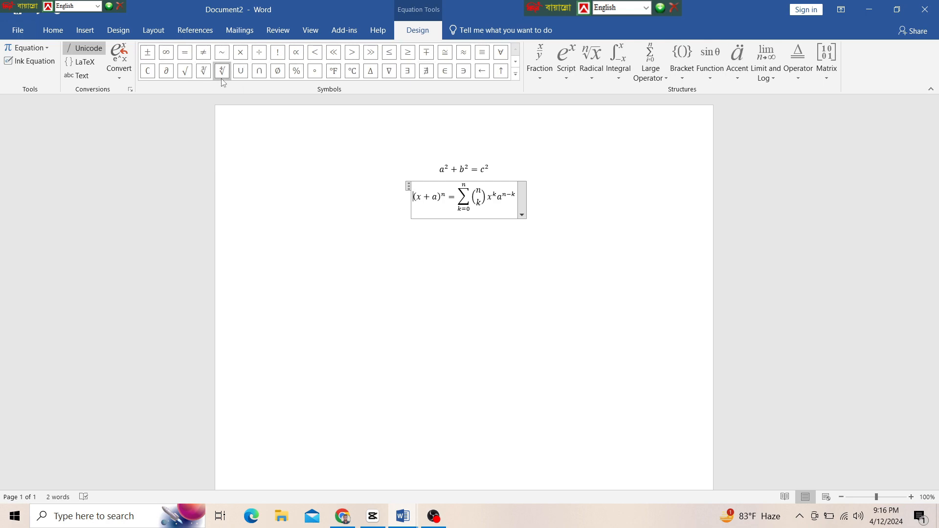
left_click(426, 520)
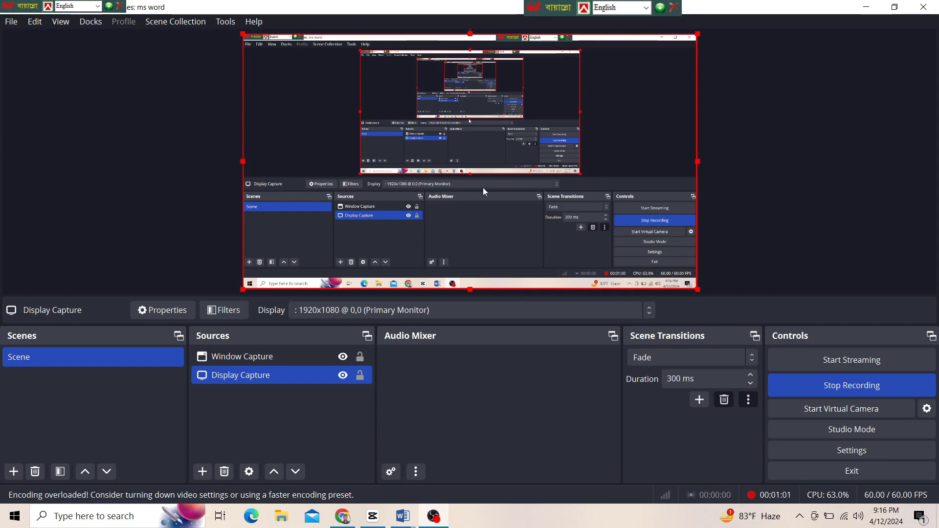
left_click(851, 385)
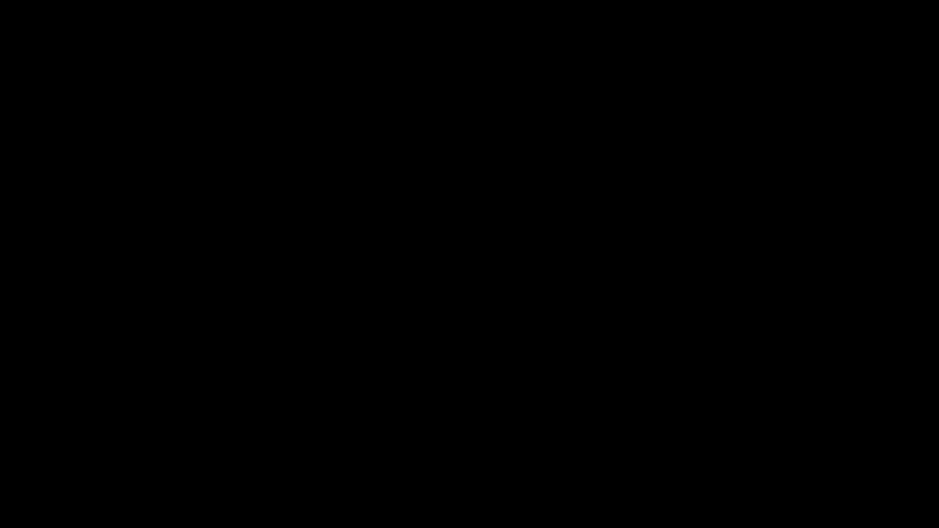